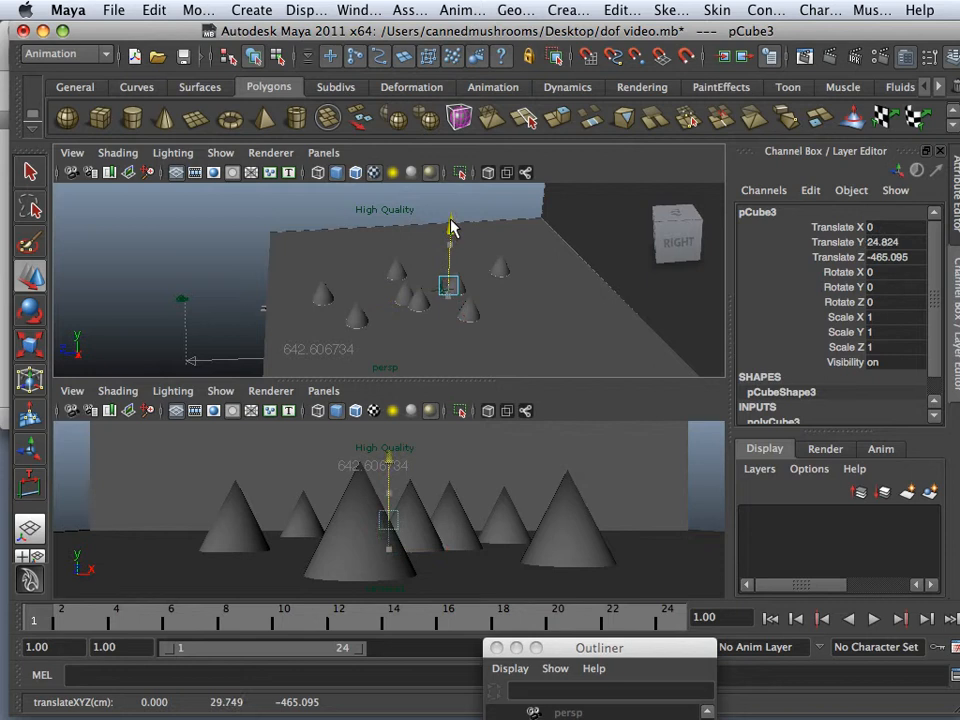
- Move pCube3 among the cones to about Translate Y 42 and Translate Z -441
{"action": "left_click_drag", "start_coordinate": [389, 286], "coordinate": [379, 286]}
{"action": "scroll", "coordinate": [468, 293], "scroll_direction": "up", "scroll_amount": 6}
{"action": "left_click_drag", "start_coordinate": [470, 293], "coordinate": [462, 293], "text": "alt"}
{"action": "middle_click_drag", "start_coordinate": [466, 292], "coordinate": [393, 290], "text": "alt"}
{"action": "scroll", "coordinate": [393, 291], "scroll_direction": "up", "scroll_amount": 5}
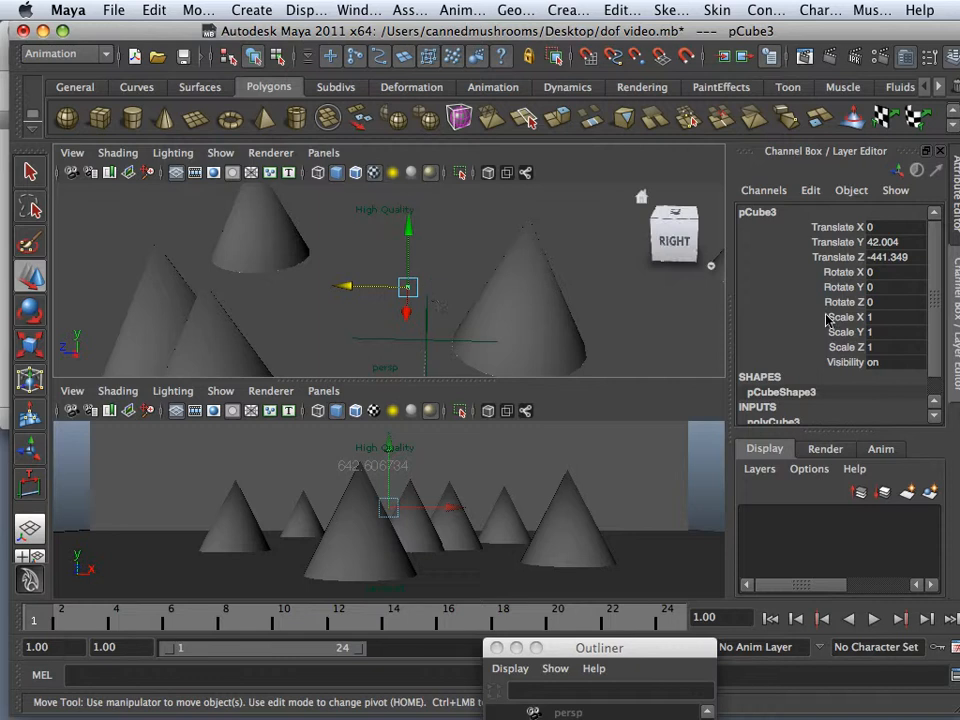
- Set Scale X, Y and Z of pCube3 to 88
{"action": "left_click_drag", "start_coordinate": [886, 317], "coordinate": [884, 352]}
{"action": "left_click", "coordinate": [883, 348]}
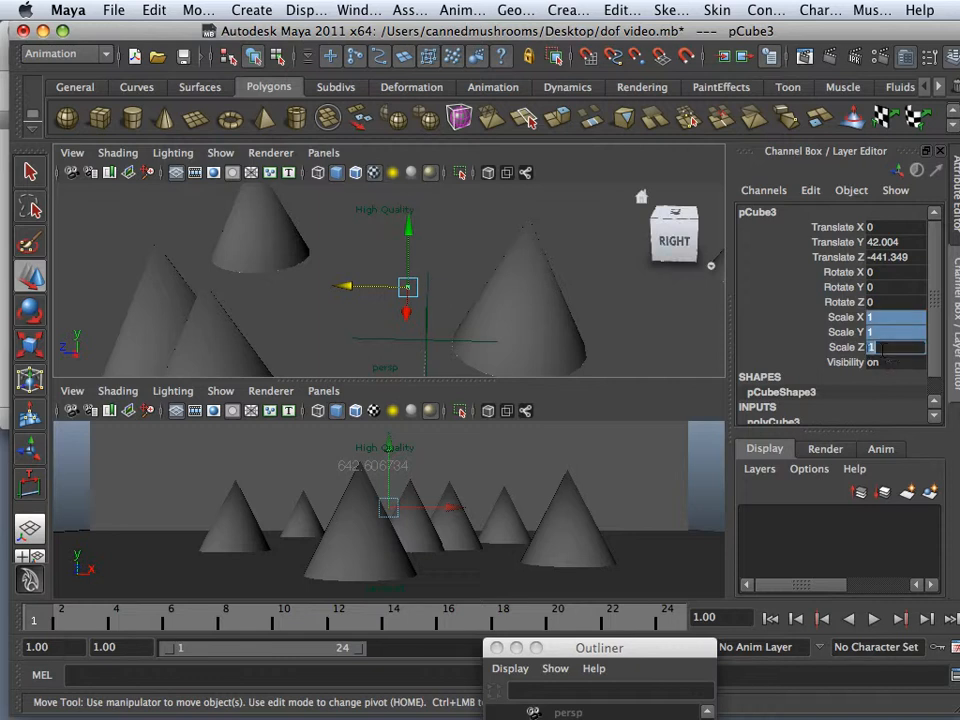
{"action": "key", "text": "Return"}
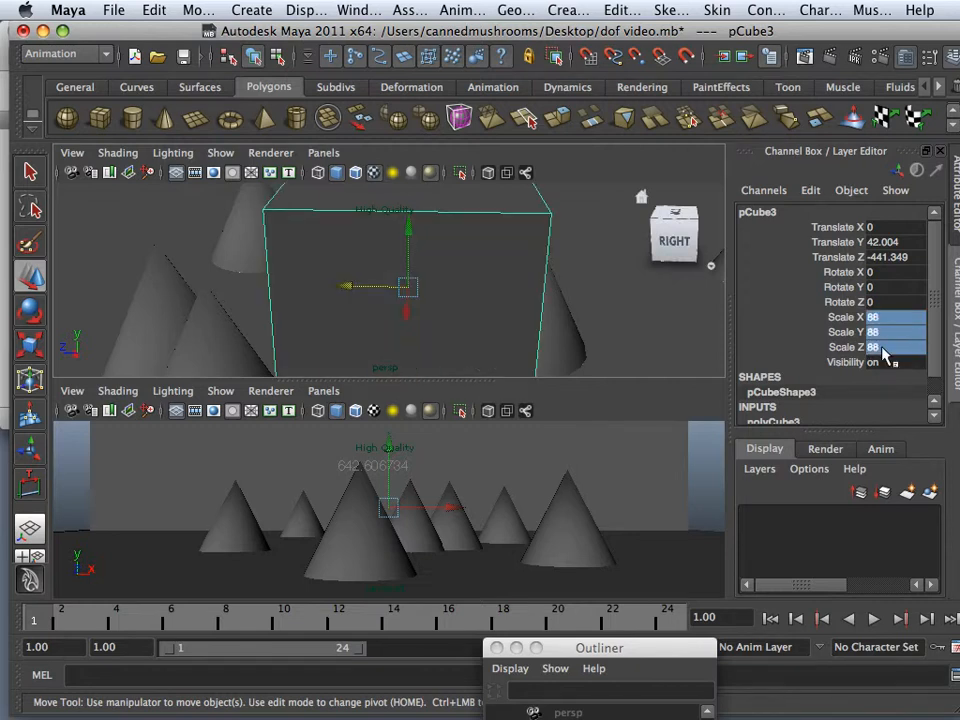
{"action": "scroll", "coordinate": [645, 339], "scroll_direction": "down", "scroll_amount": 5}
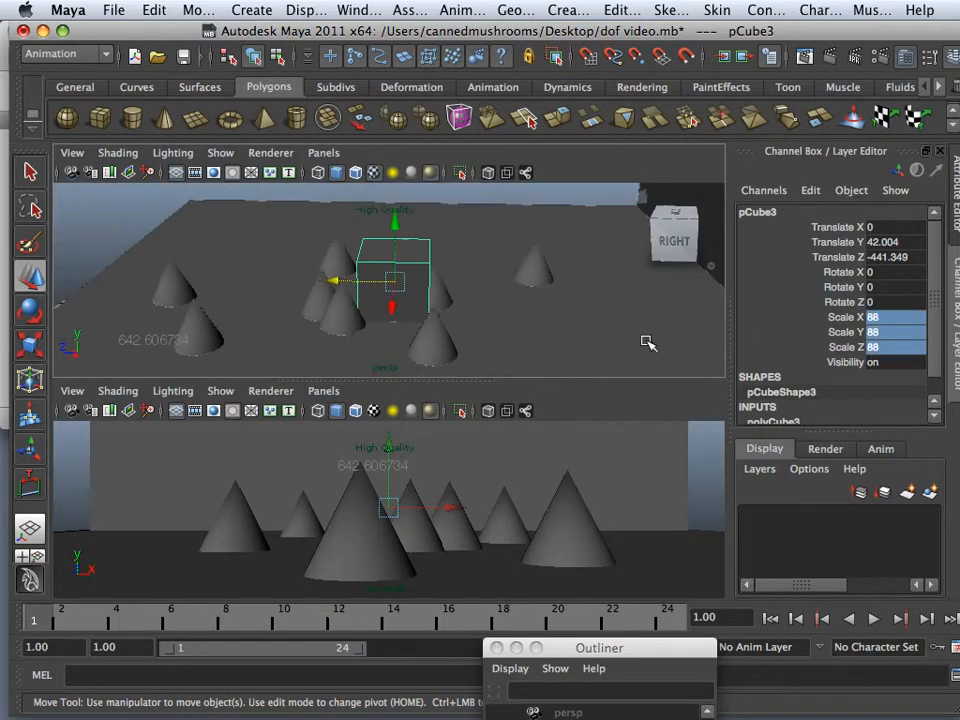
{"action": "left_click_drag", "start_coordinate": [615, 336], "coordinate": [519, 321], "text": "alt"}
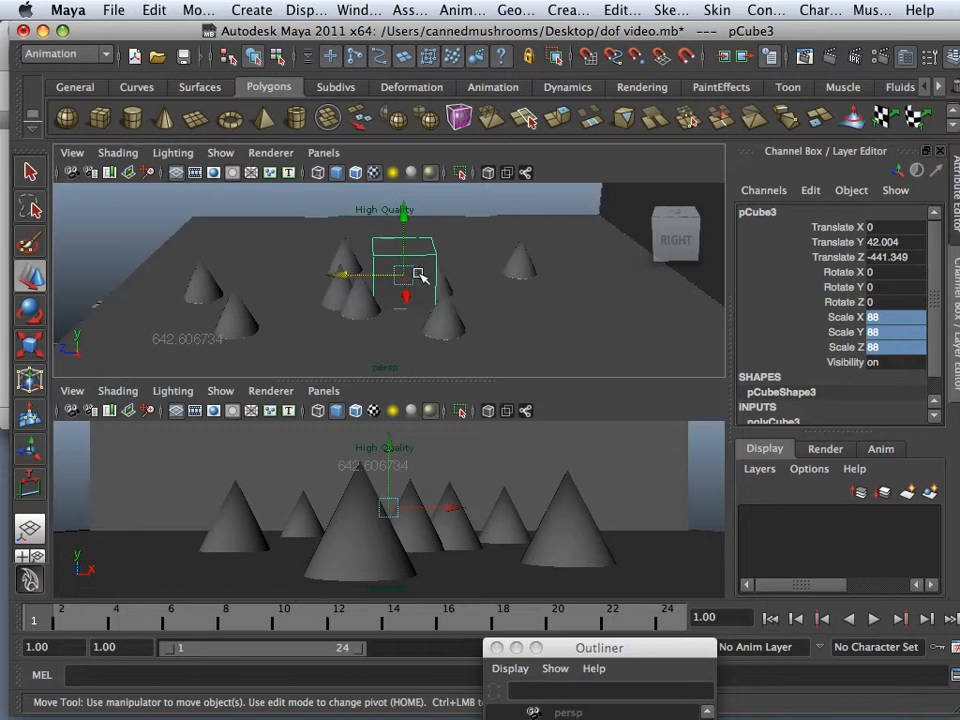
- Bring up the Outliner where its full list is visible and select pCube3 in it
{"action": "left_click", "coordinate": [358, 11]}
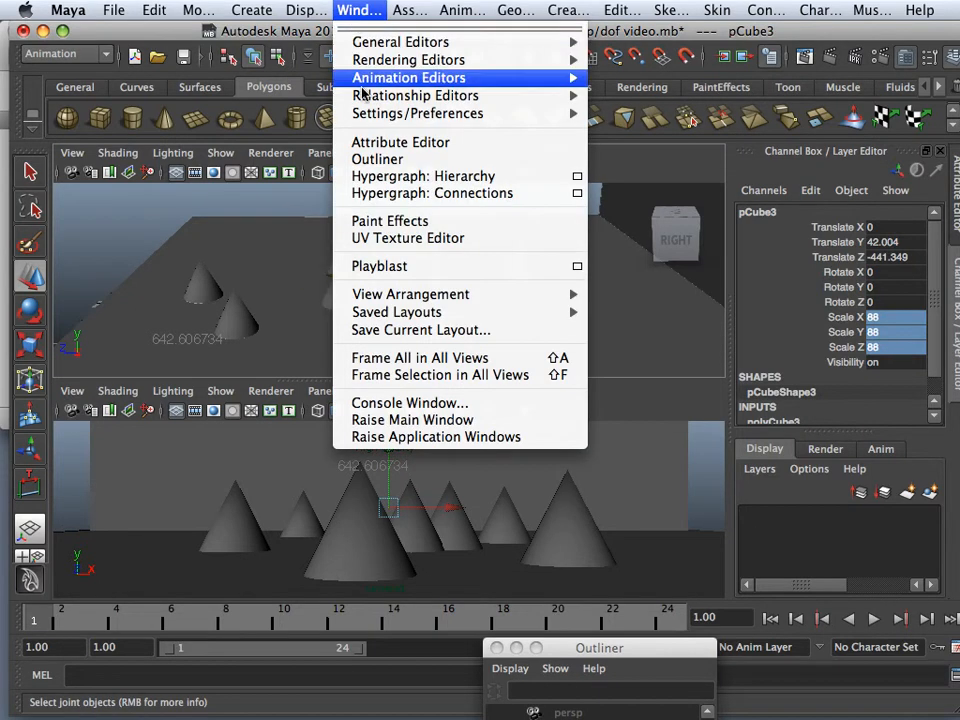
{"action": "left_click", "coordinate": [387, 160]}
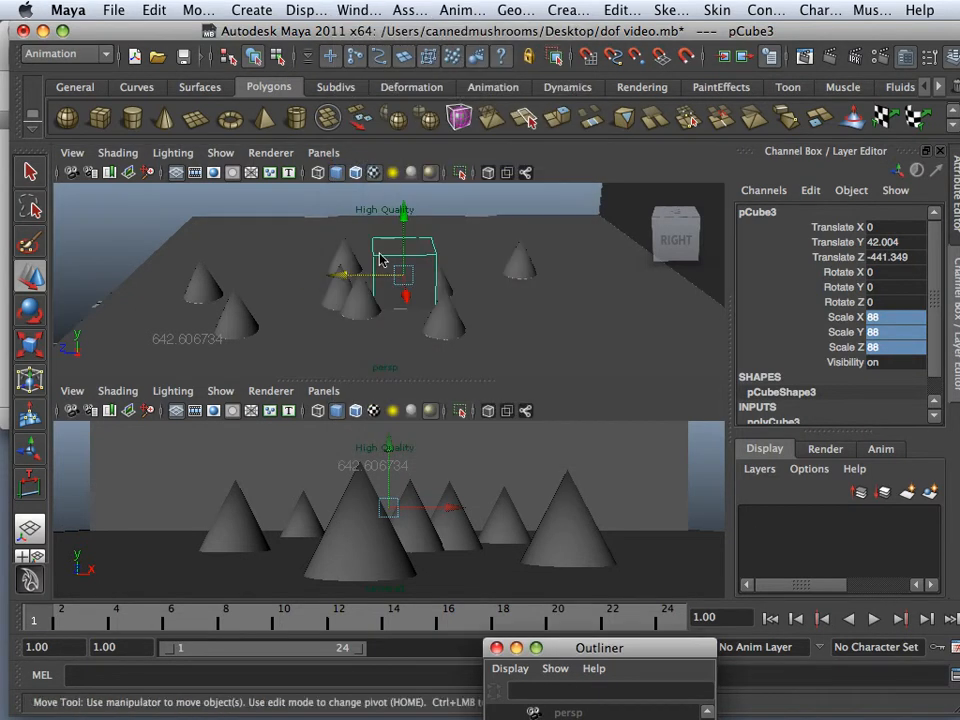
{"action": "left_click_drag", "start_coordinate": [585, 649], "coordinate": [134, 65]}
{"action": "scroll", "coordinate": [170, 305], "scroll_direction": "down", "scroll_amount": 3}
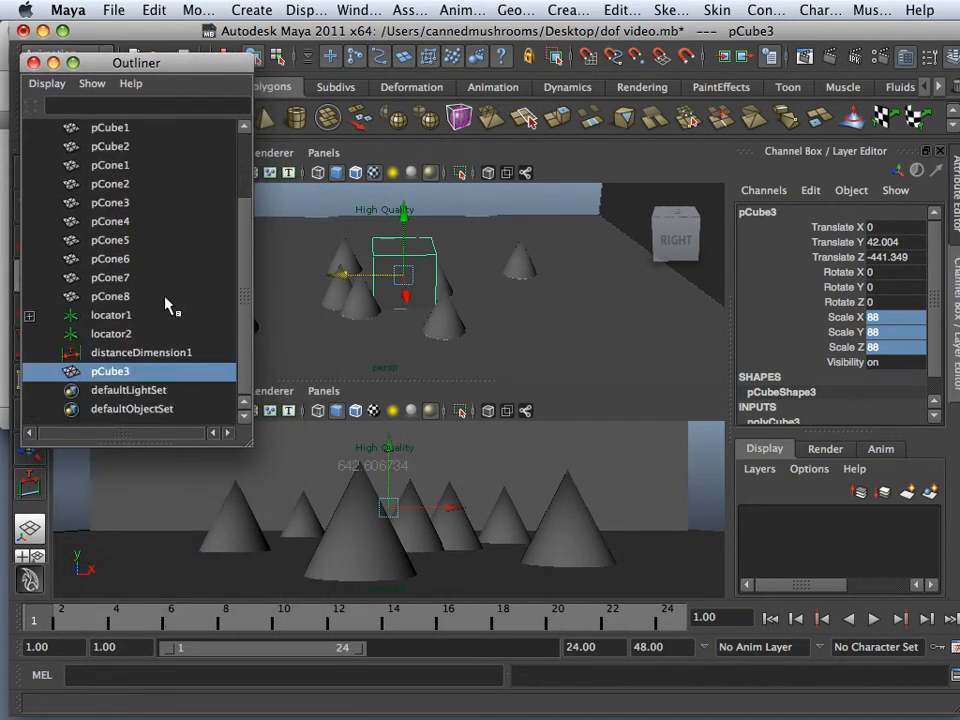
{"action": "left_click", "coordinate": [131, 381]}
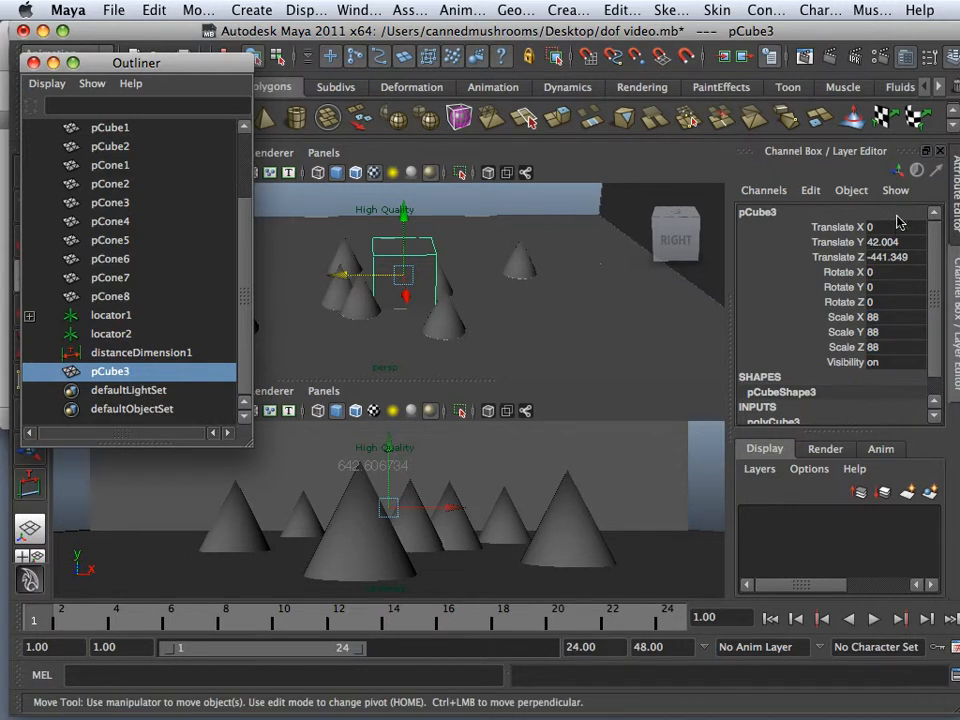
- Rename pCube3 as scale_node
{"action": "left_click", "coordinate": [768, 218]}
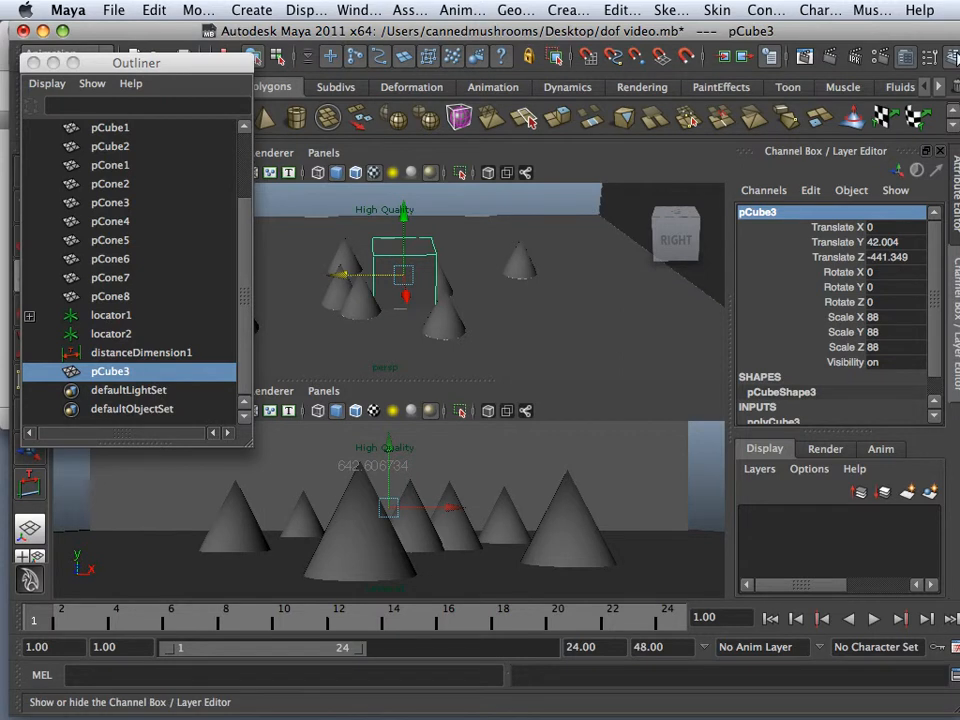
{"action": "left_click", "coordinate": [953, 57]}
{"action": "left_click", "coordinate": [954, 58]}
{"action": "left_click", "coordinate": [769, 213]}
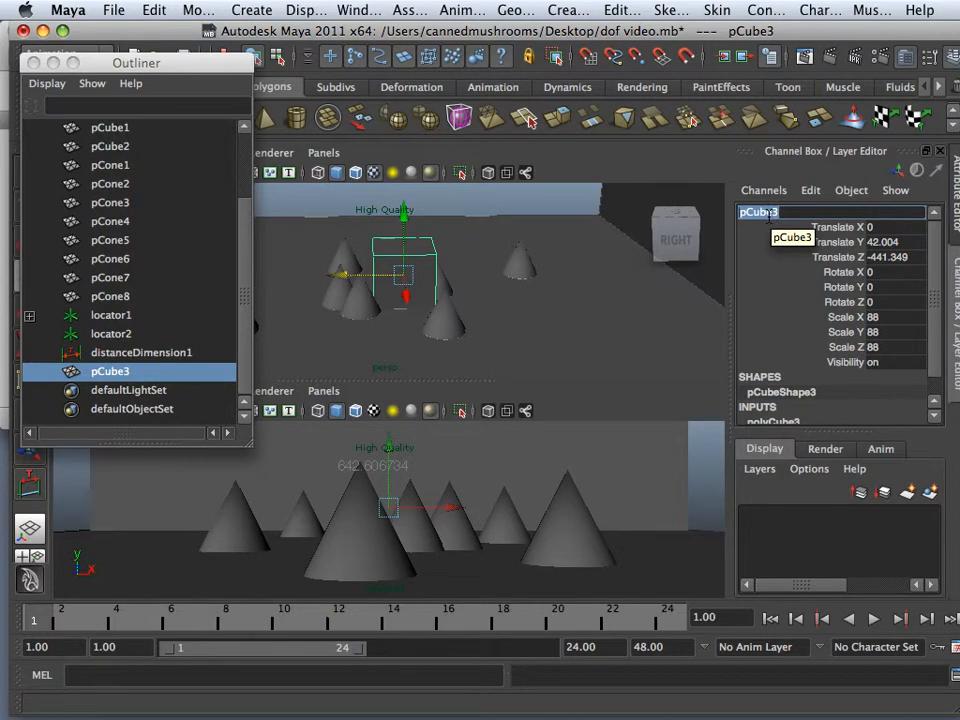
{"action": "type", "text": "5"}
{"action": "type", "text": "cale no"}
{"action": "key", "text": "Return"}
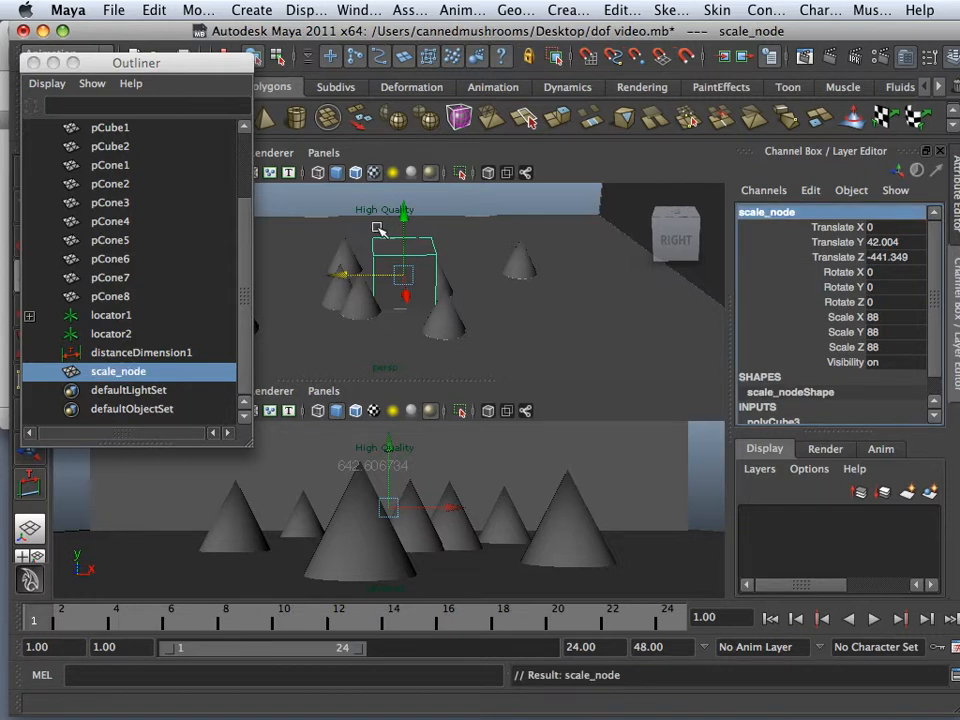
- Rename locator1 as cam_loc
{"action": "scroll", "coordinate": [188, 233], "scroll_direction": "up", "scroll_amount": 3}
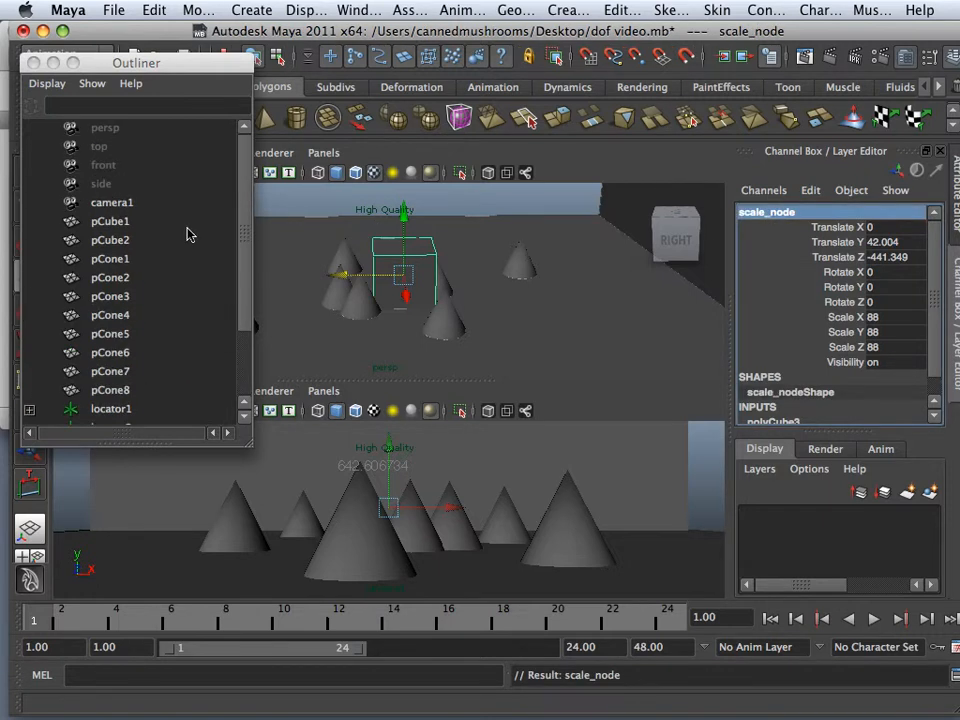
{"action": "scroll", "coordinate": [193, 238], "scroll_direction": "down", "scroll_amount": 4}
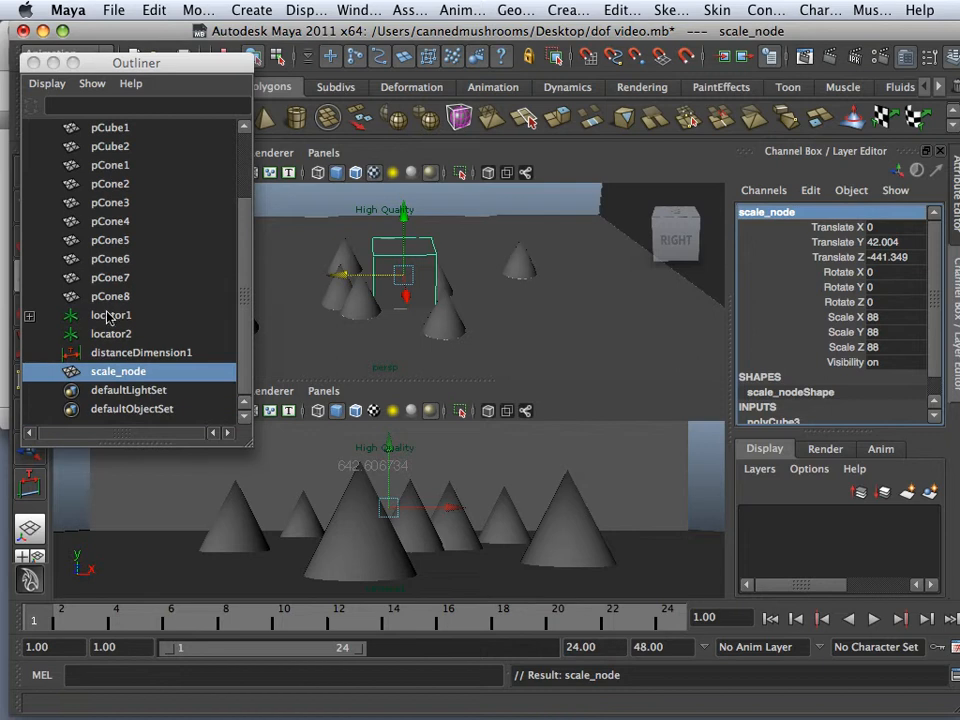
{"action": "left_click", "coordinate": [108, 316]}
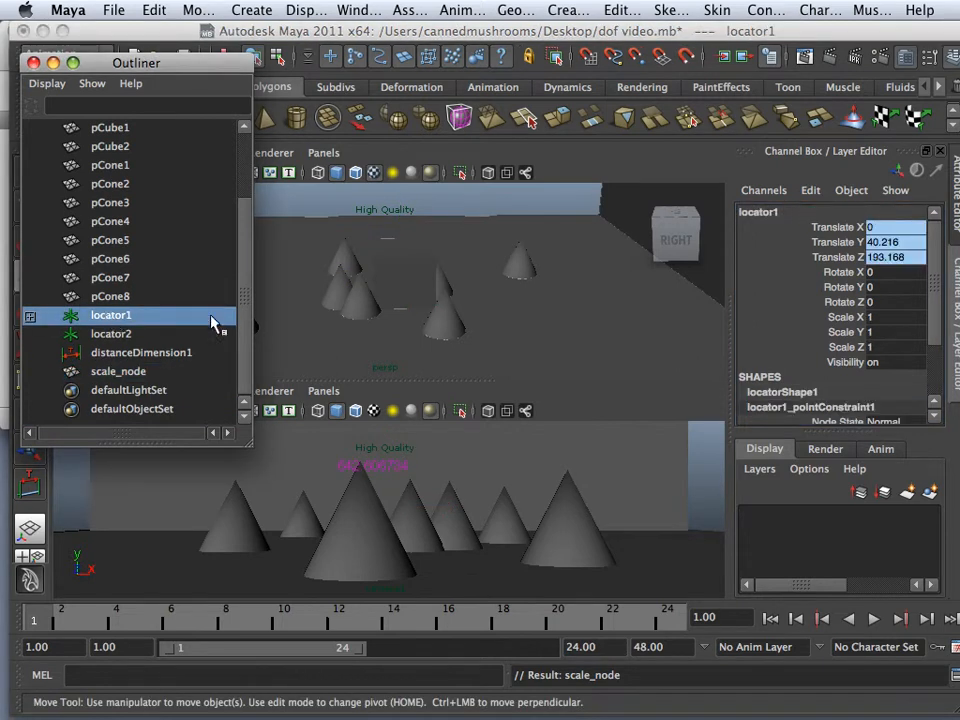
{"action": "double_click", "coordinate": [764, 213]}
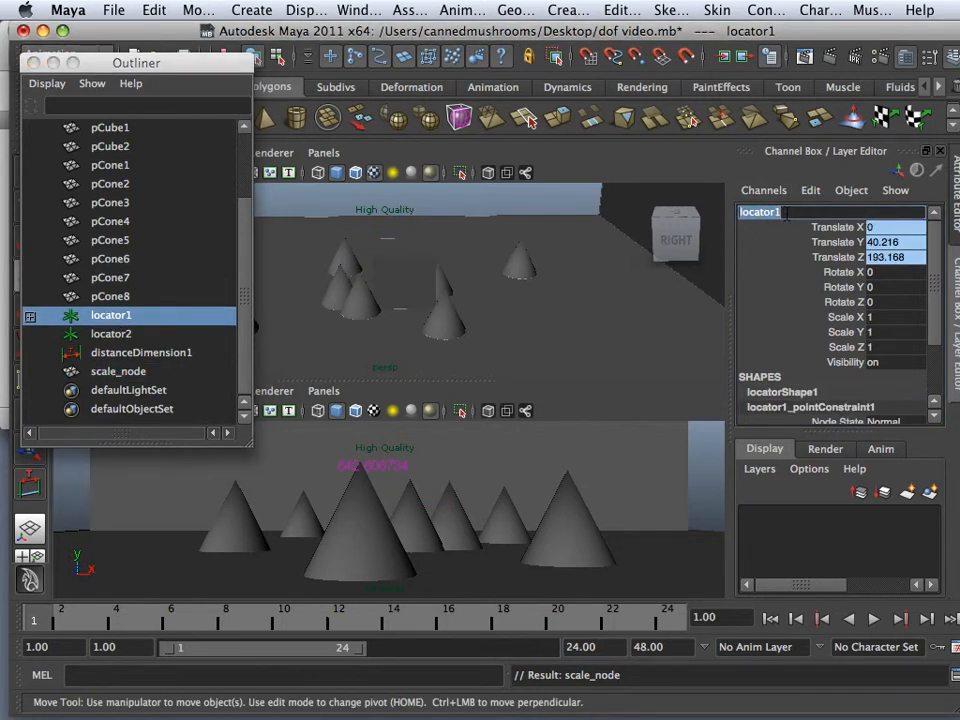
{"action": "type", "text": "c"}
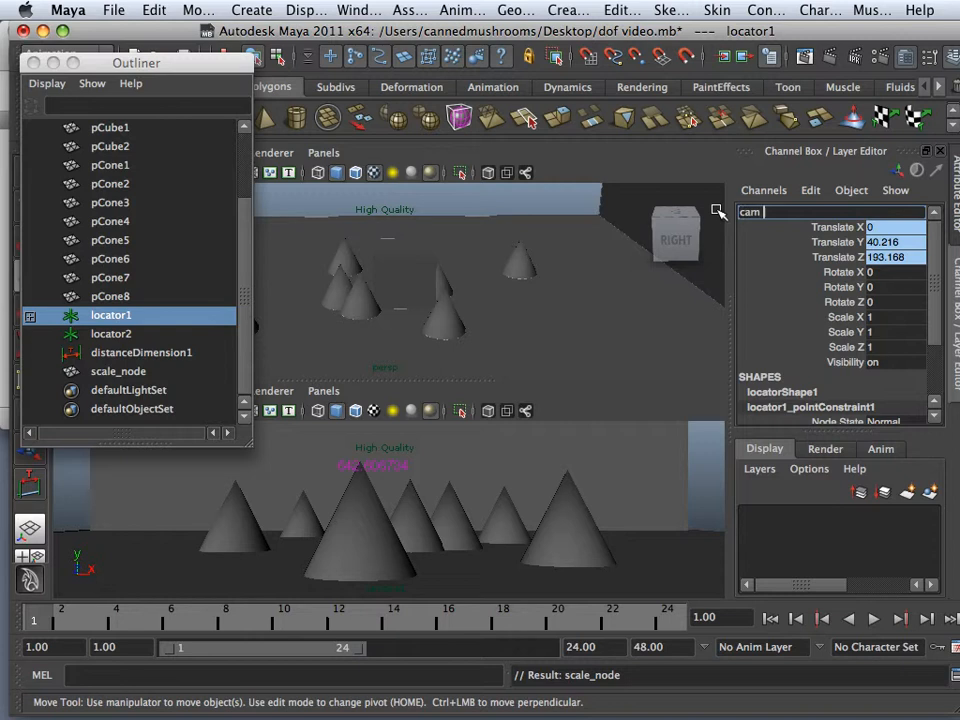
{"action": "type", "text": "am_loc"}
{"action": "key", "text": "Return"}
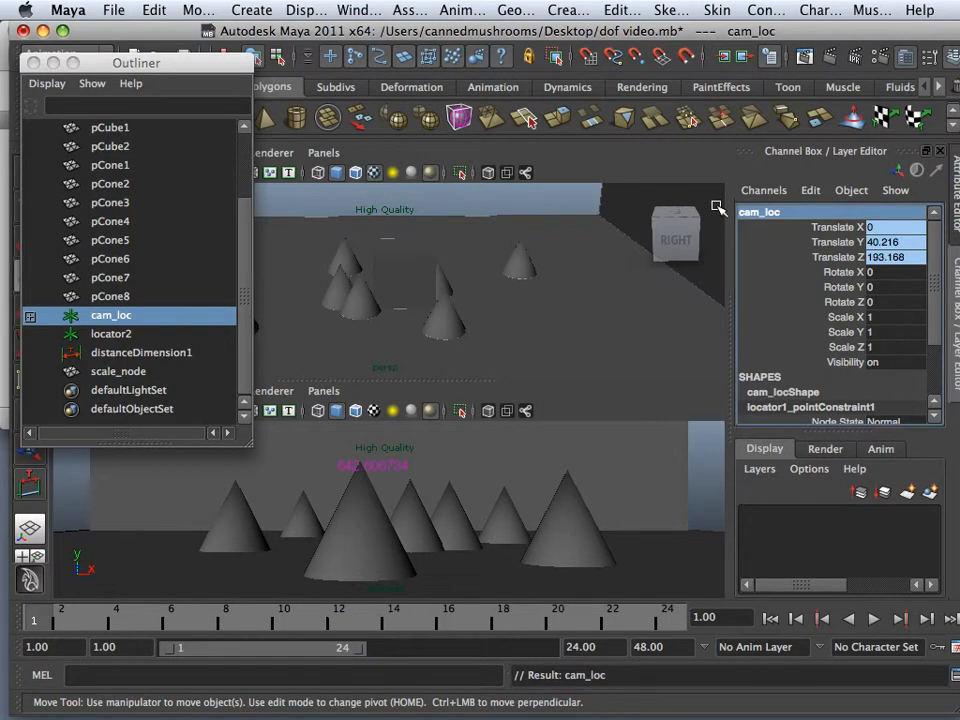
- Rename locator2 as florr_loc
{"action": "left_click", "coordinate": [113, 336]}
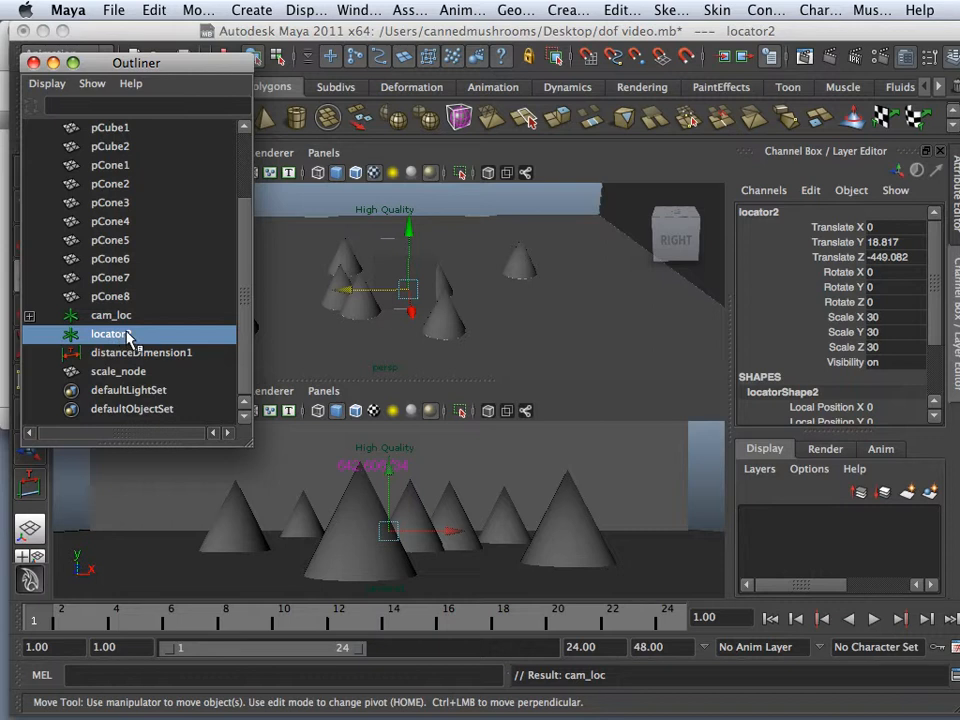
{"action": "left_click", "coordinate": [757, 213]}
{"action": "left_click", "coordinate": [757, 213]}
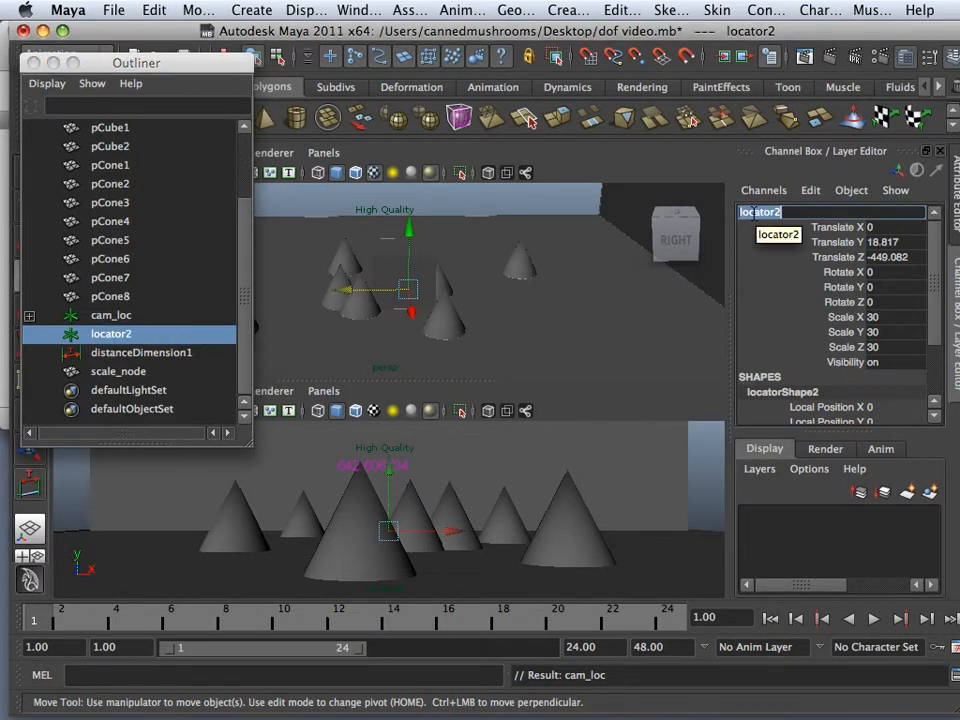
{"action": "type", "text": "flo"}
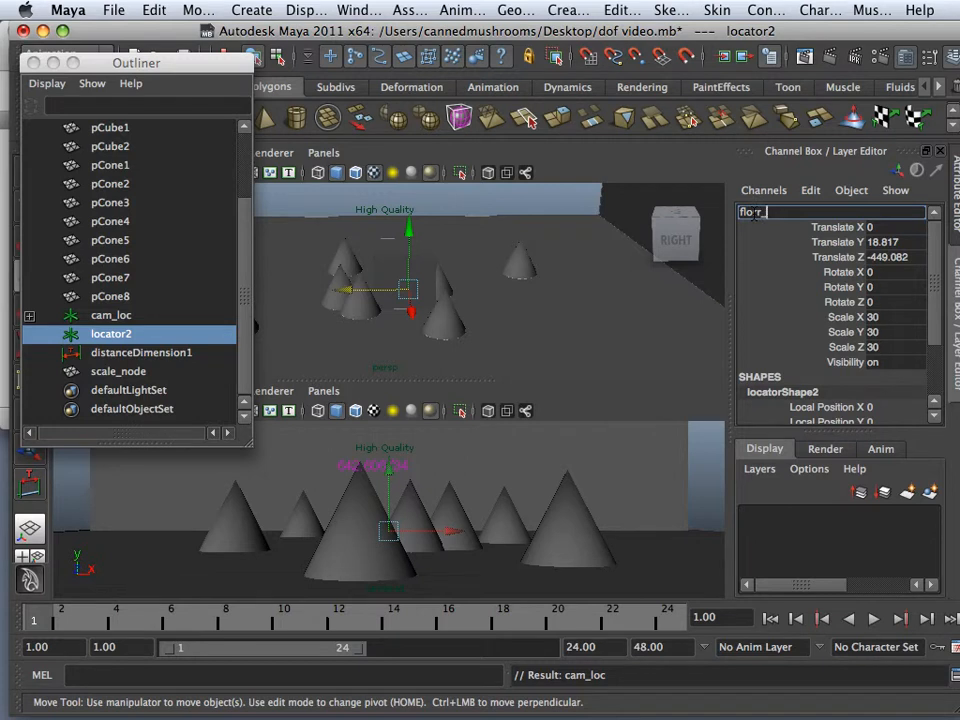
{"action": "type", "text": "rr_loc"}
{"action": "key", "text": "Return"}
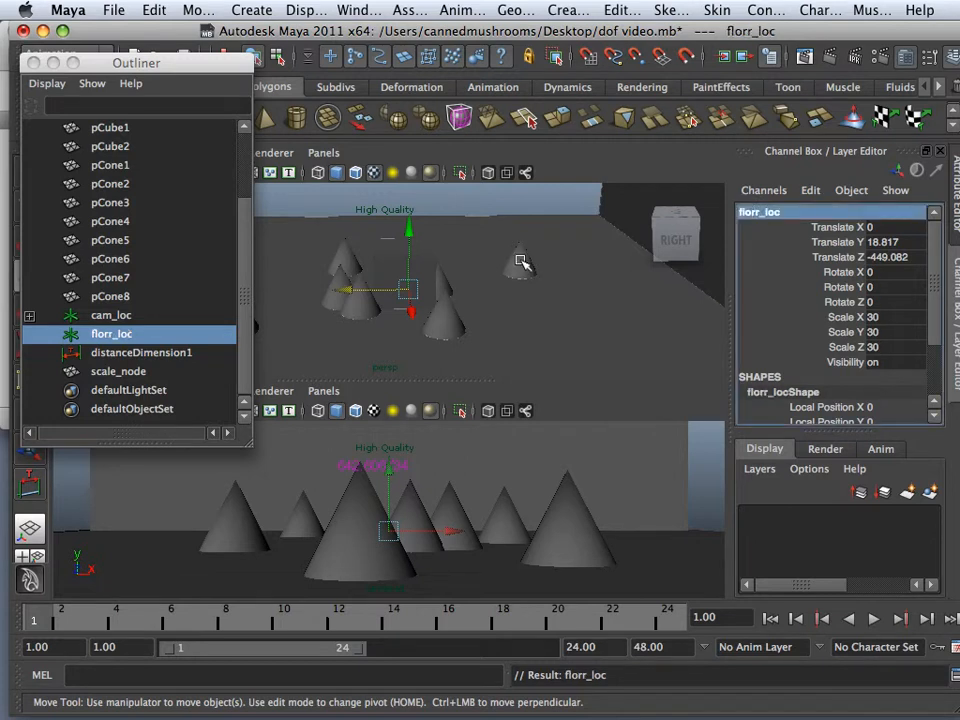
- Switch to Firefox and examine the Node setup.jpg diagram, from the scaled shape to the camera and midground locator shape nodes
{"action": "mouse_move", "coordinate": [360, 705]}
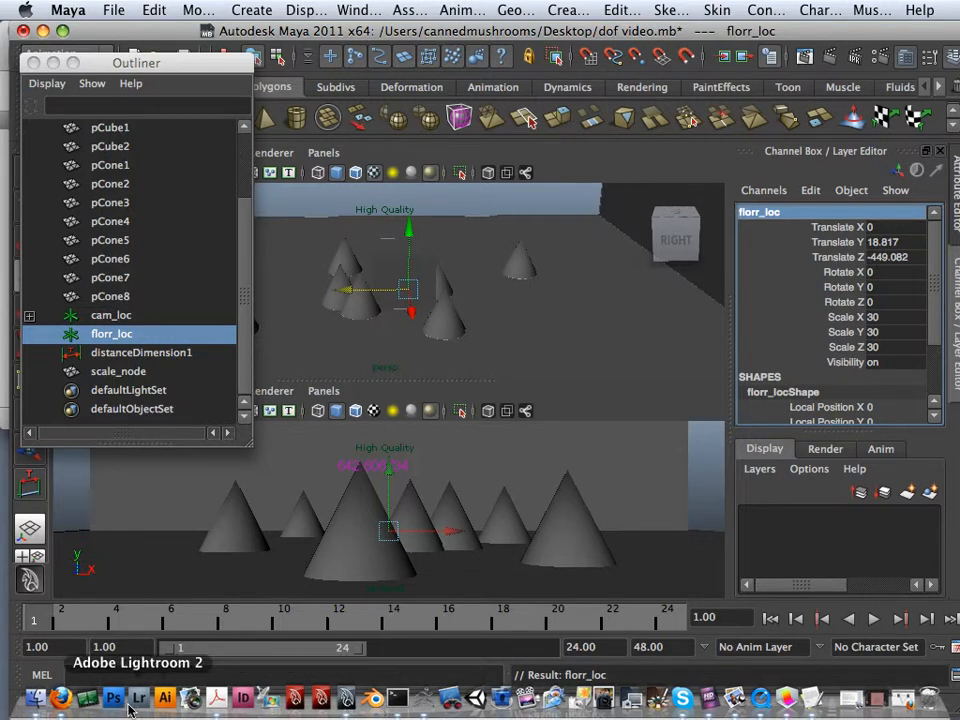
{"action": "left_click", "coordinate": [61, 697]}
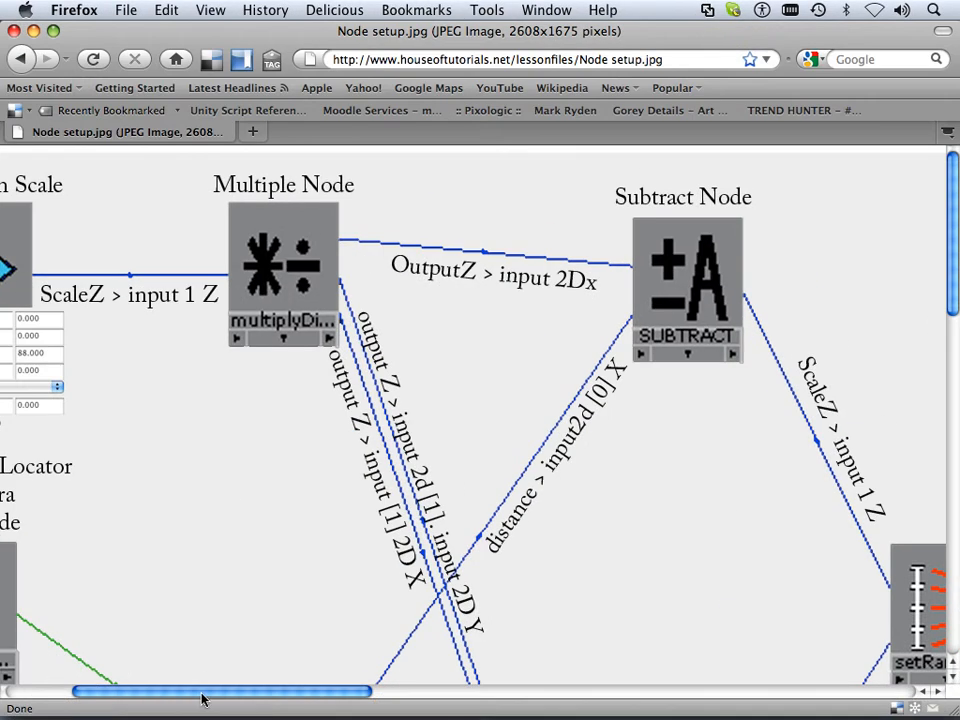
{"action": "left_click_drag", "start_coordinate": [204, 692], "coordinate": [145, 686]}
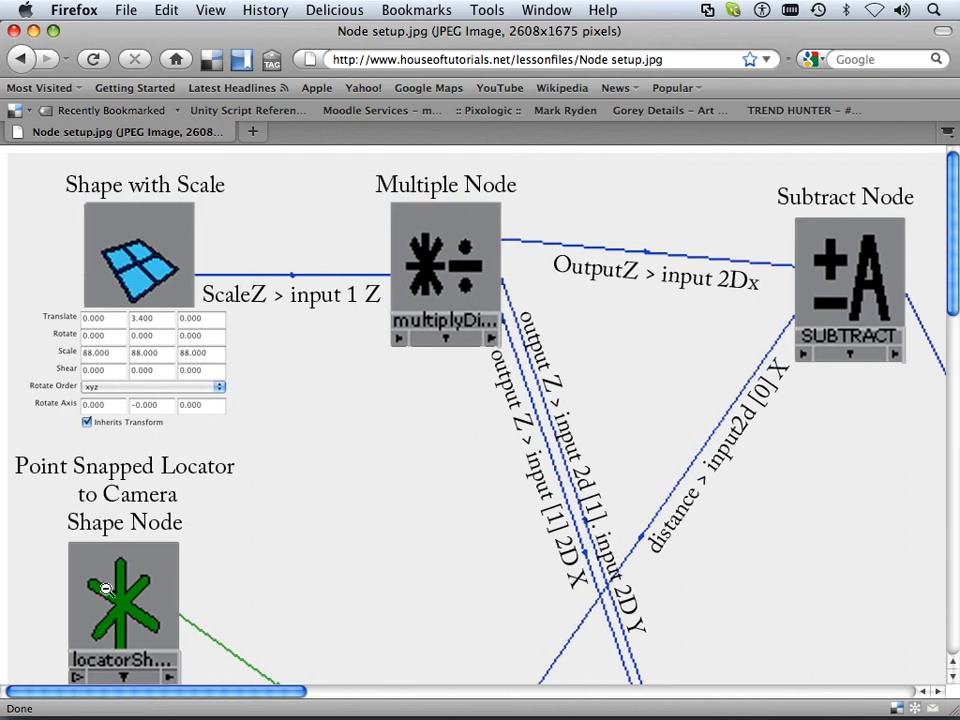
{"action": "scroll", "coordinate": [120, 560], "scroll_direction": "down", "scroll_amount": 3}
{"action": "scroll", "coordinate": [130, 366], "scroll_direction": "down", "scroll_amount": 1}
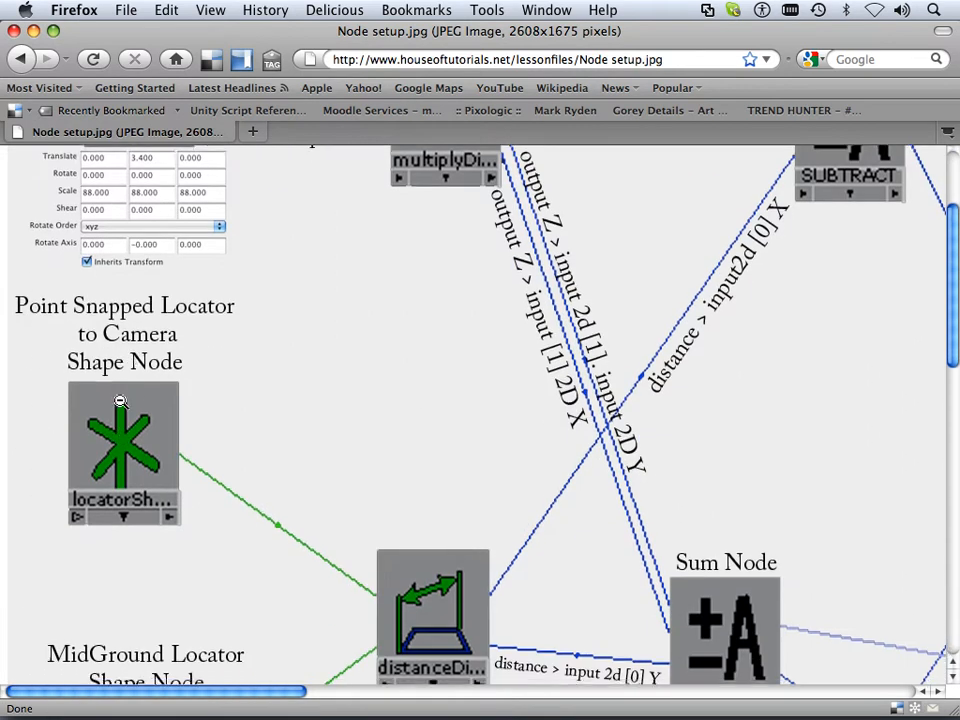
{"action": "scroll", "coordinate": [118, 398], "scroll_direction": "down", "scroll_amount": 5}
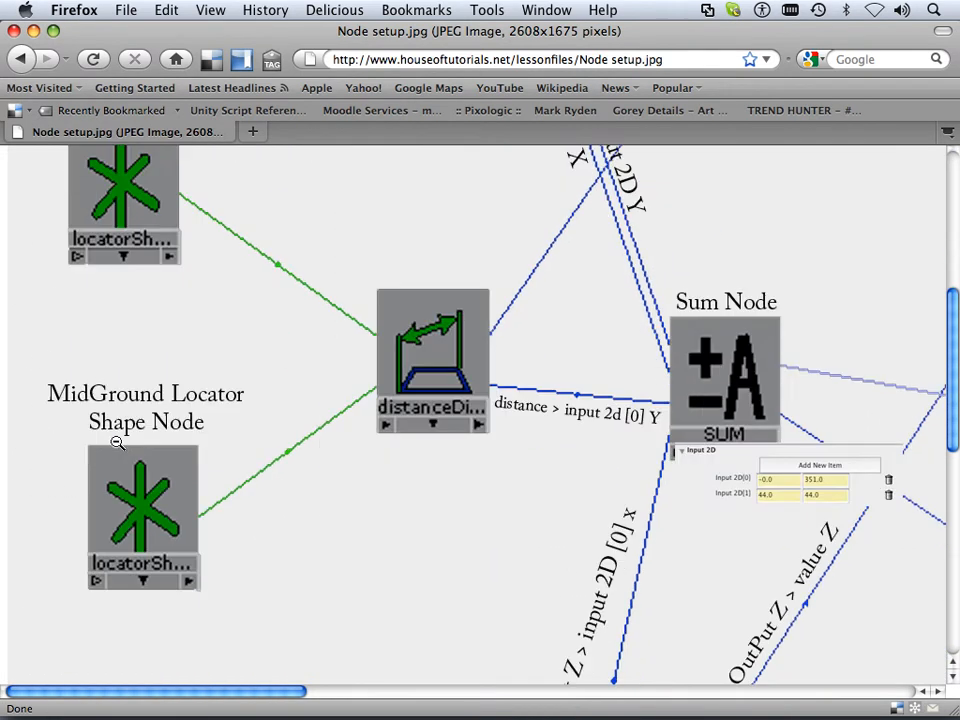
{"action": "scroll", "coordinate": [135, 486], "scroll_direction": "up", "scroll_amount": 1}
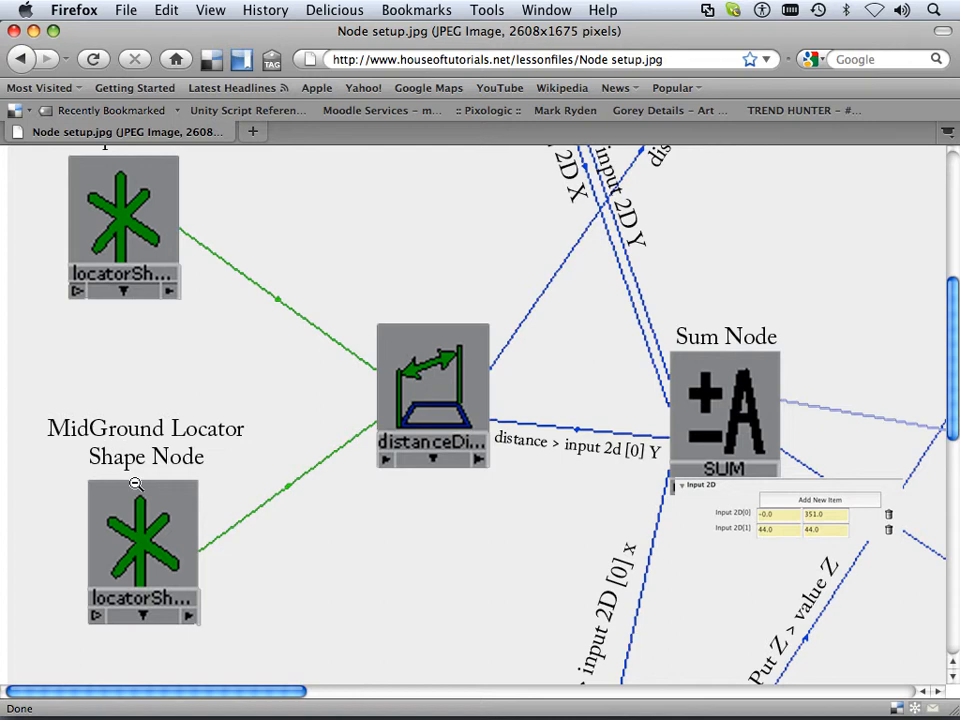
{"action": "scroll", "coordinate": [134, 485], "scroll_direction": "up", "scroll_amount": 1}
{"action": "scroll", "coordinate": [136, 485], "scroll_direction": "down", "scroll_amount": 1}
{"action": "scroll", "coordinate": [136, 486], "scroll_direction": "down", "scroll_amount": 1}
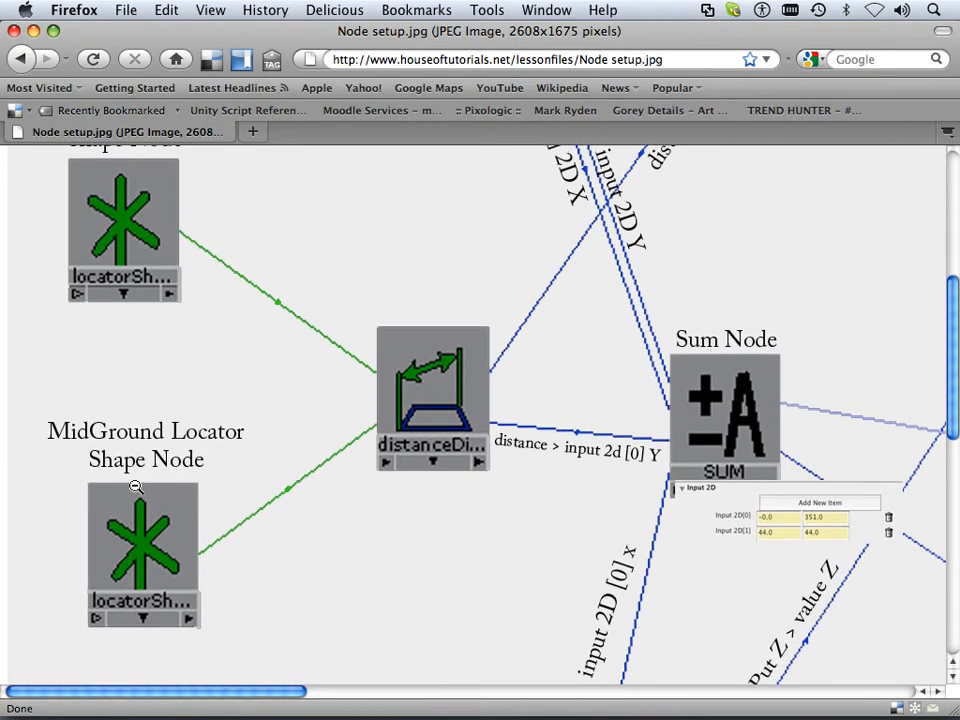
{"action": "scroll", "coordinate": [136, 486], "scroll_direction": "up", "scroll_amount": 4}
{"action": "scroll", "coordinate": [136, 486], "scroll_direction": "up", "scroll_amount": 1}
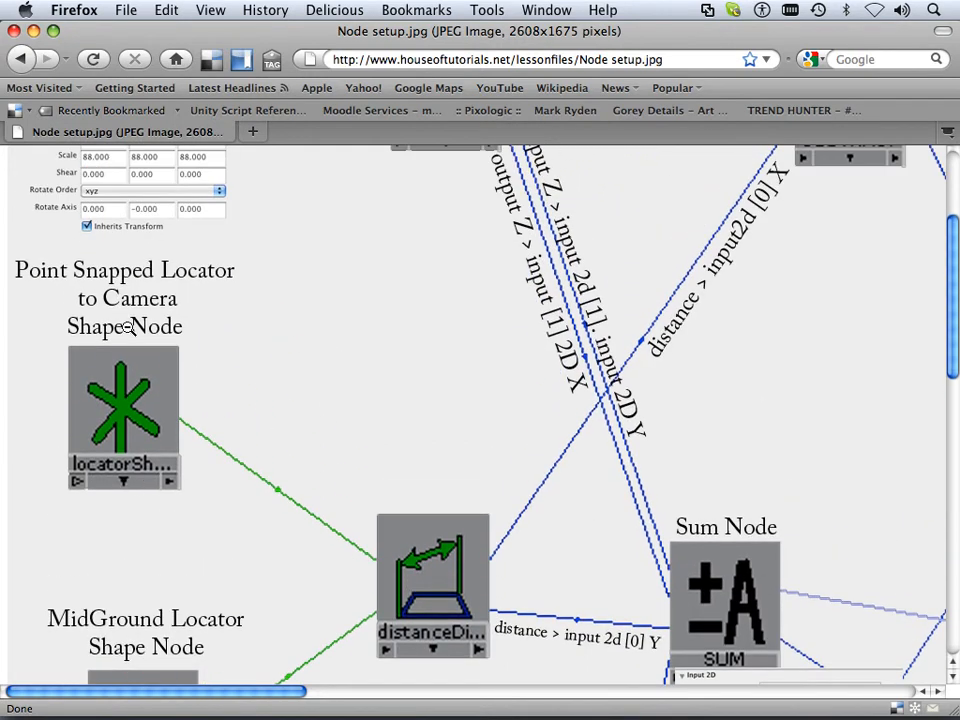
{"action": "scroll", "coordinate": [125, 334], "scroll_direction": "up", "scroll_amount": 6}
{"action": "scroll", "coordinate": [127, 337], "scroll_direction": "down", "scroll_amount": 6}
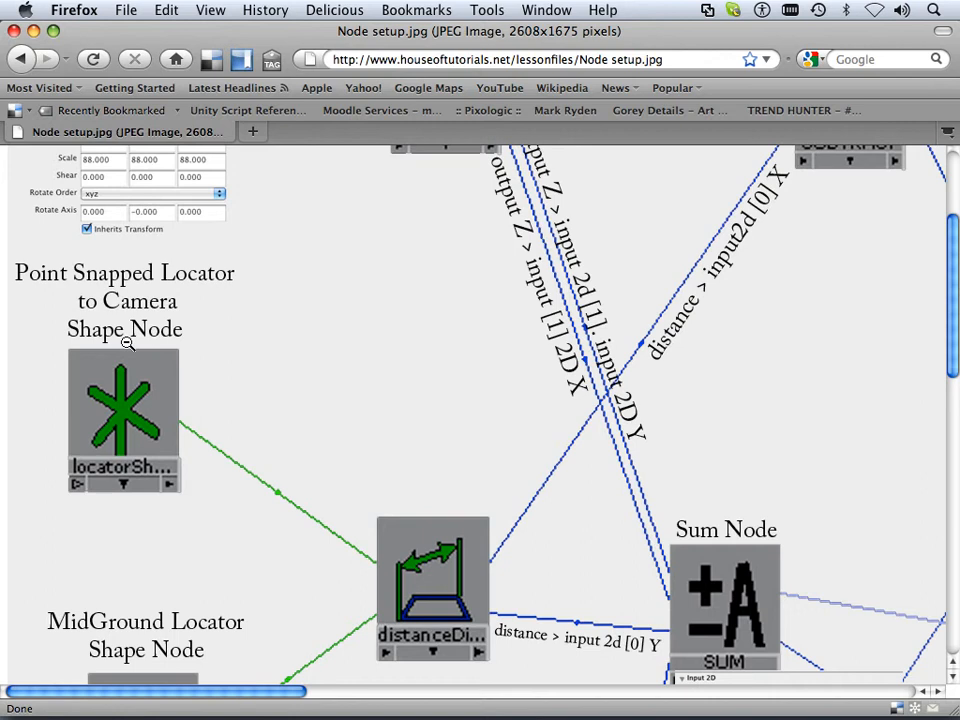
- Switch back to Maya and open the Hypershade
{"action": "mouse_move", "coordinate": [317, 712]}
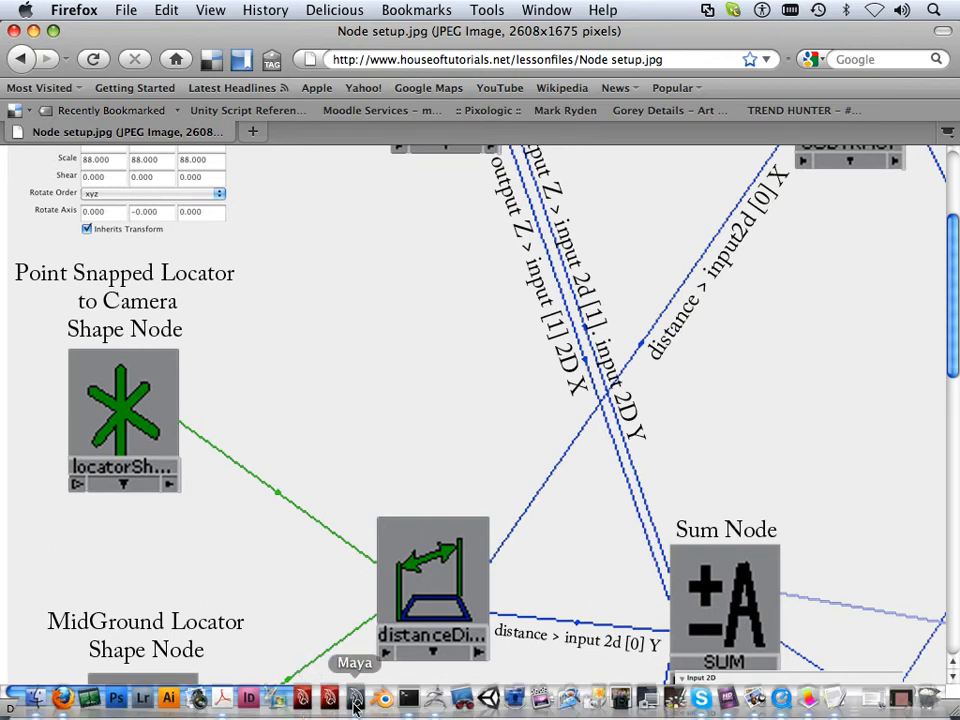
{"action": "left_click", "coordinate": [355, 698]}
{"action": "left_click", "coordinate": [358, 10]}
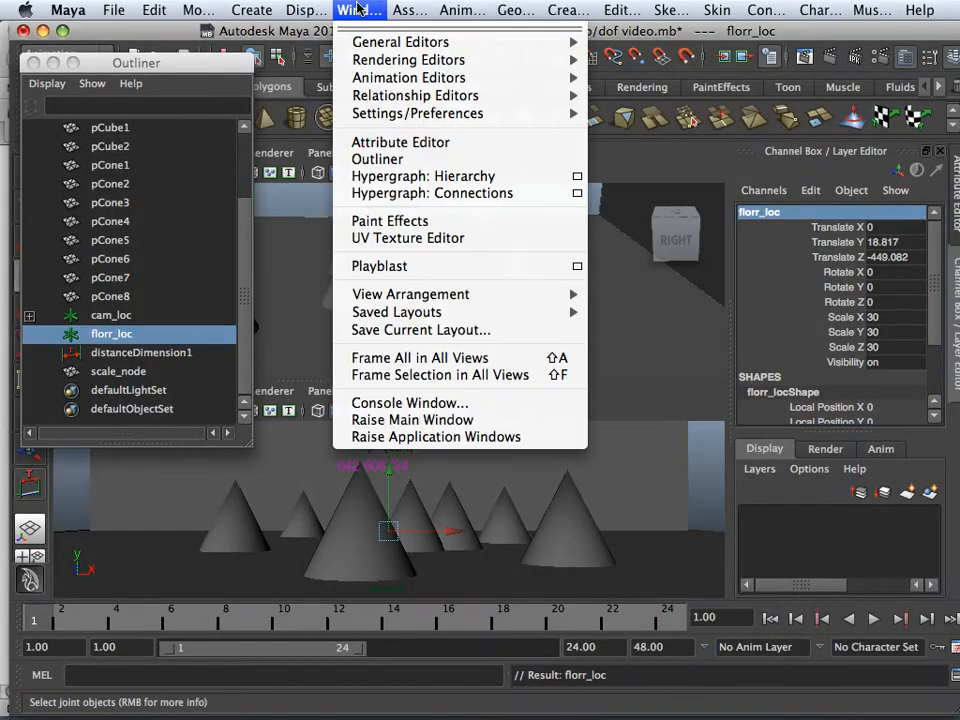
{"action": "mouse_move", "coordinate": [385, 62]}
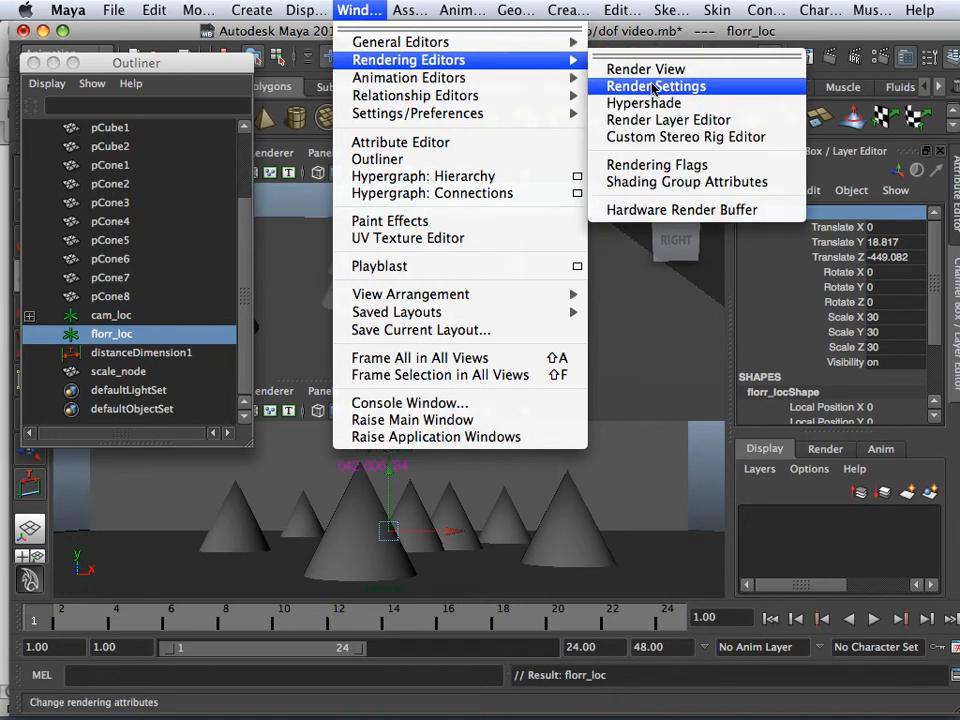
{"action": "left_click", "coordinate": [648, 104]}
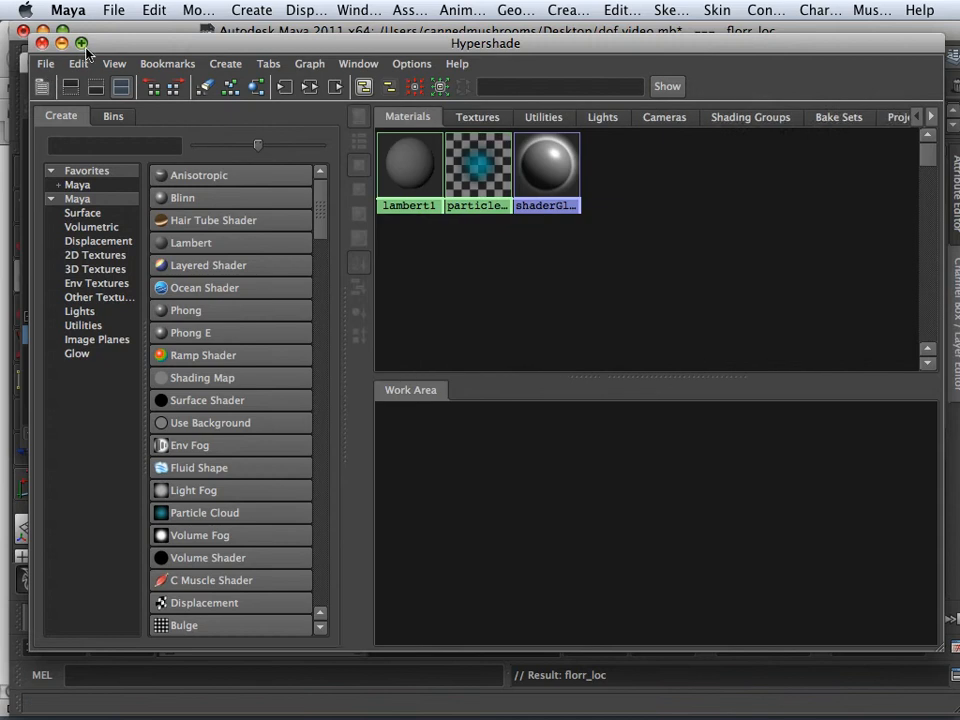
- Move the Hypershade window clear of the Outliner and turn on the display of shape nodes in the Outliner
{"action": "left_click_drag", "start_coordinate": [114, 54], "coordinate": [255, 53]}
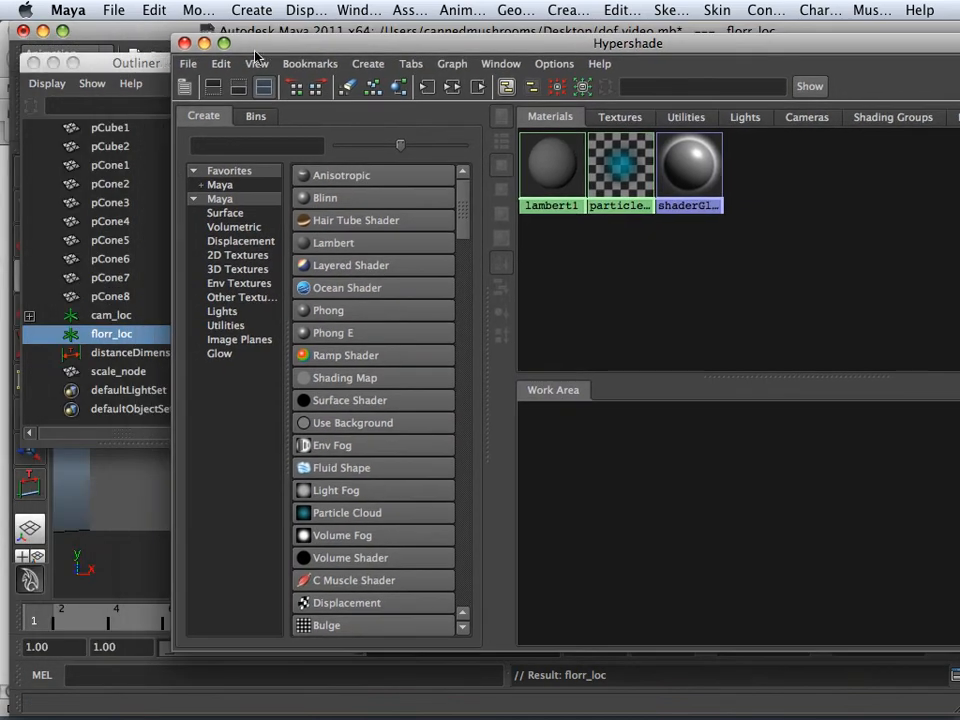
{"action": "left_click", "coordinate": [45, 84]}
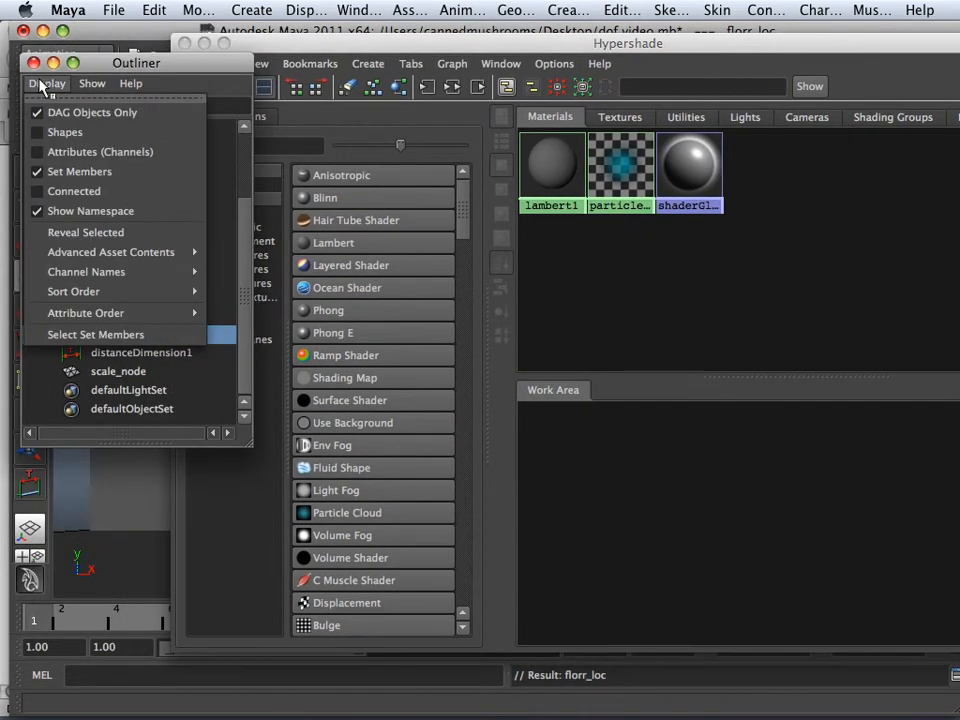
{"action": "left_click", "coordinate": [56, 132]}
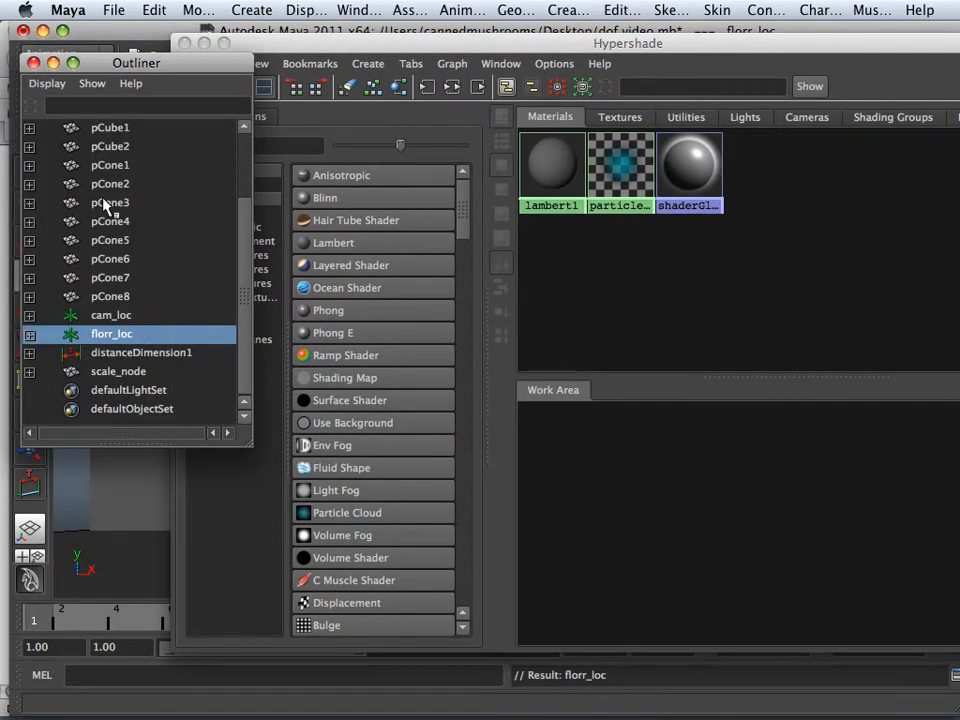
{"action": "scroll", "coordinate": [100, 262], "scroll_direction": "up", "scroll_amount": 2}
{"action": "scroll", "coordinate": [95, 262], "scroll_direction": "down", "scroll_amount": 2}
- Parent scale_node under florr_loc in the Outliner and expand florr_loc to show its children
{"action": "left_click", "coordinate": [100, 373]}
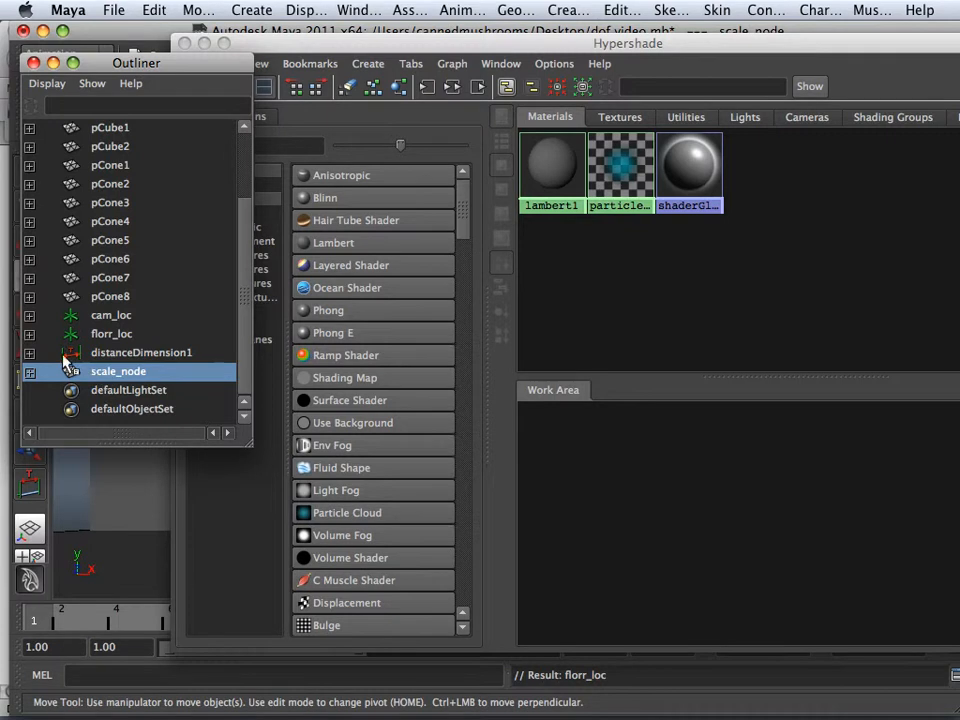
{"action": "middle_click_drag", "start_coordinate": [98, 376], "coordinate": [105, 338]}
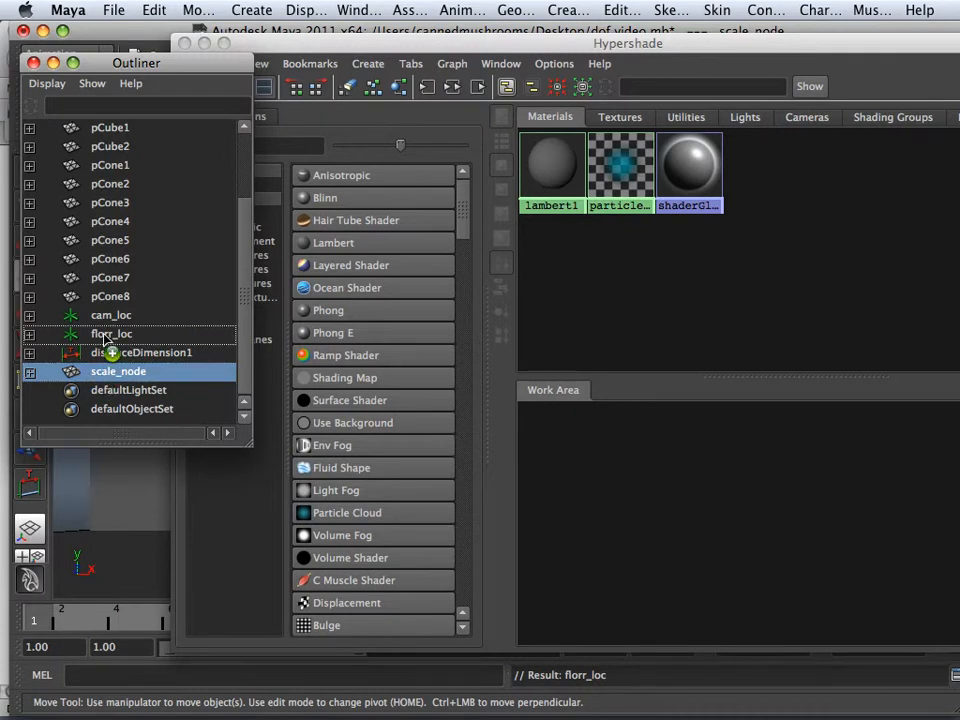
{"action": "middle_click_drag", "start_coordinate": [105, 338], "coordinate": [105, 340]}
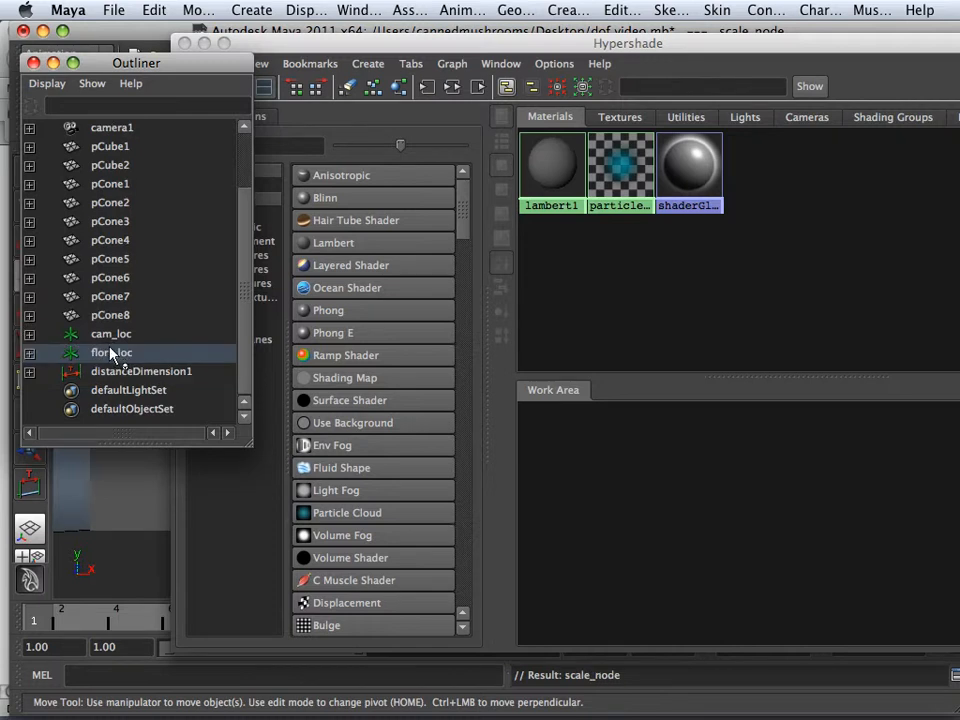
{"action": "left_click", "coordinate": [30, 354]}
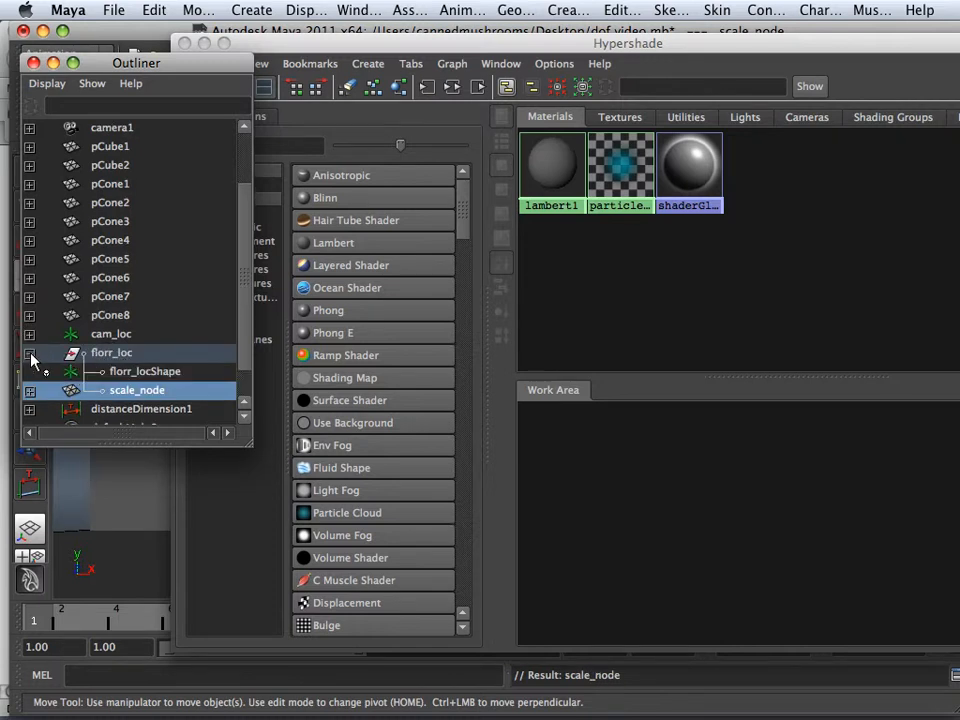
- Create a Surface Shader, enlarge the Hypershade work area and place the shader node toward its right side
{"action": "left_click", "coordinate": [305, 408]}
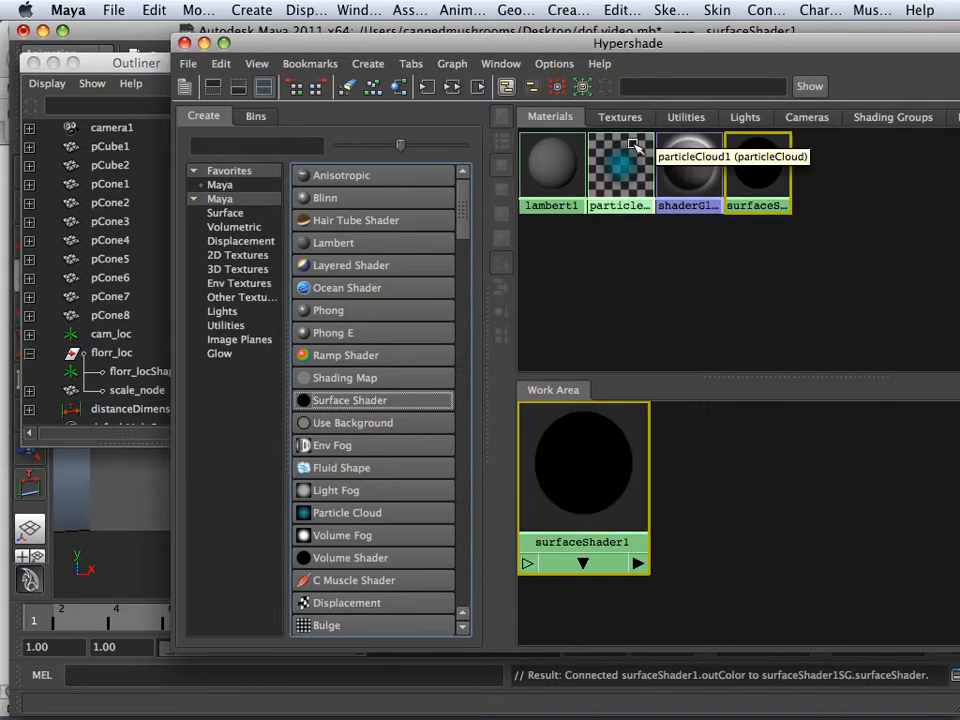
{"action": "left_click_drag", "start_coordinate": [567, 39], "coordinate": [407, 8]}
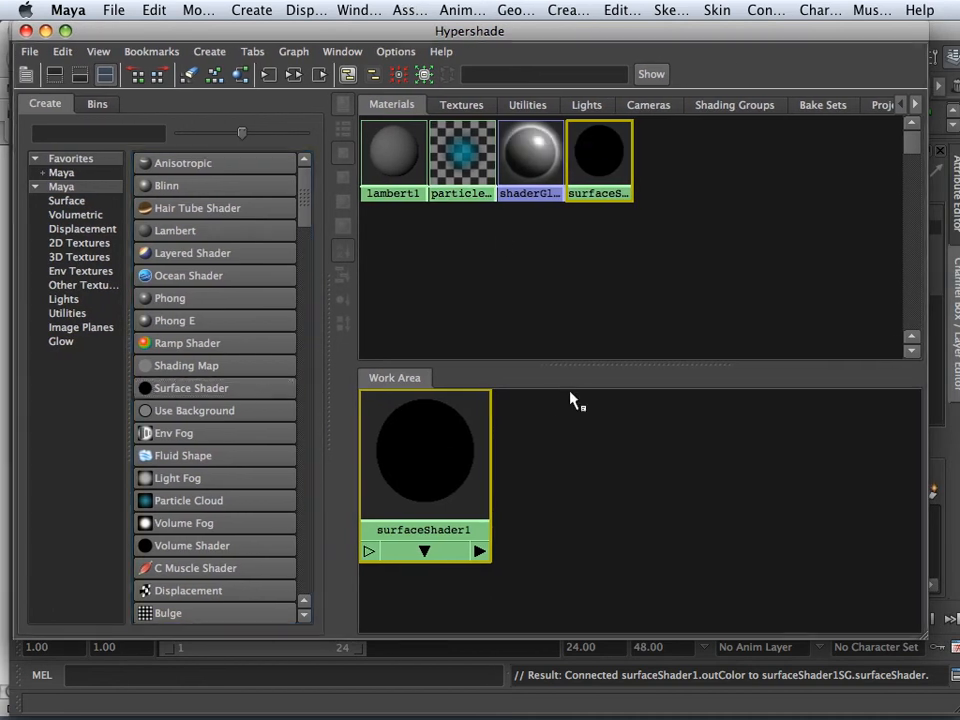
{"action": "left_click_drag", "start_coordinate": [570, 363], "coordinate": [579, 189]}
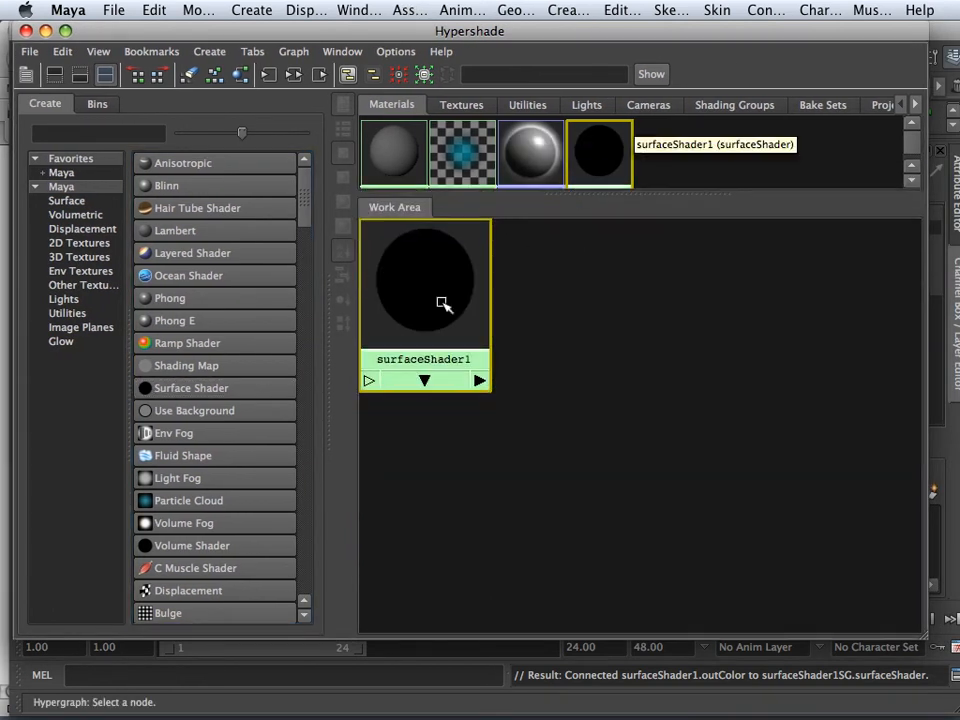
{"action": "middle_click_drag", "start_coordinate": [414, 291], "coordinate": [467, 300]}
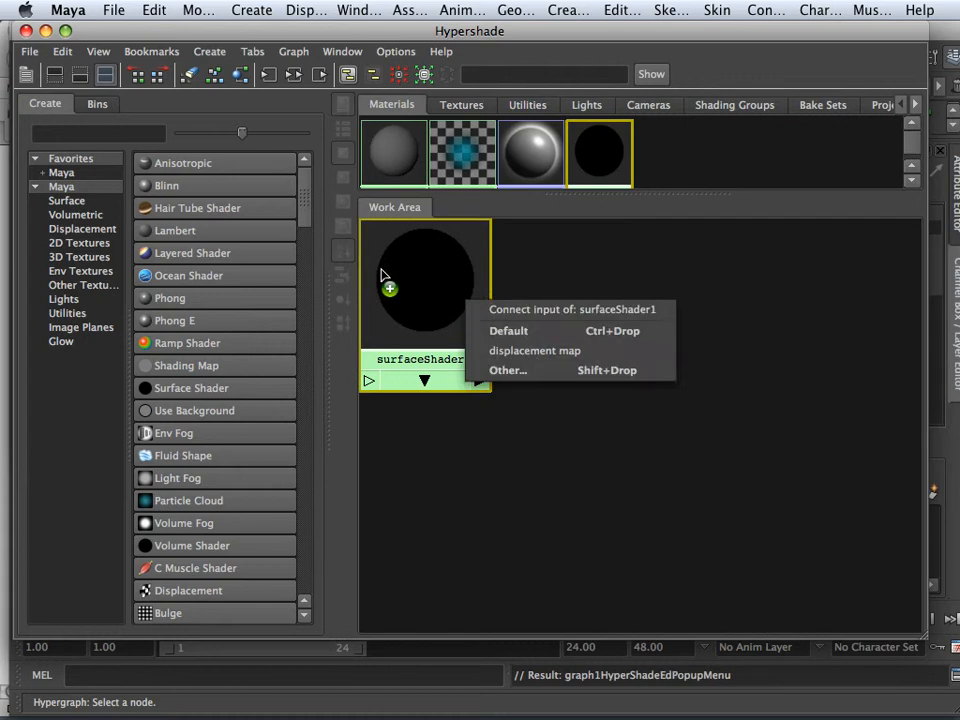
{"action": "left_click", "coordinate": [398, 270]}
{"action": "left_click_drag", "start_coordinate": [418, 281], "coordinate": [838, 422]}
{"action": "right_click_drag", "start_coordinate": [838, 422], "coordinate": [767, 391], "text": "alt"}
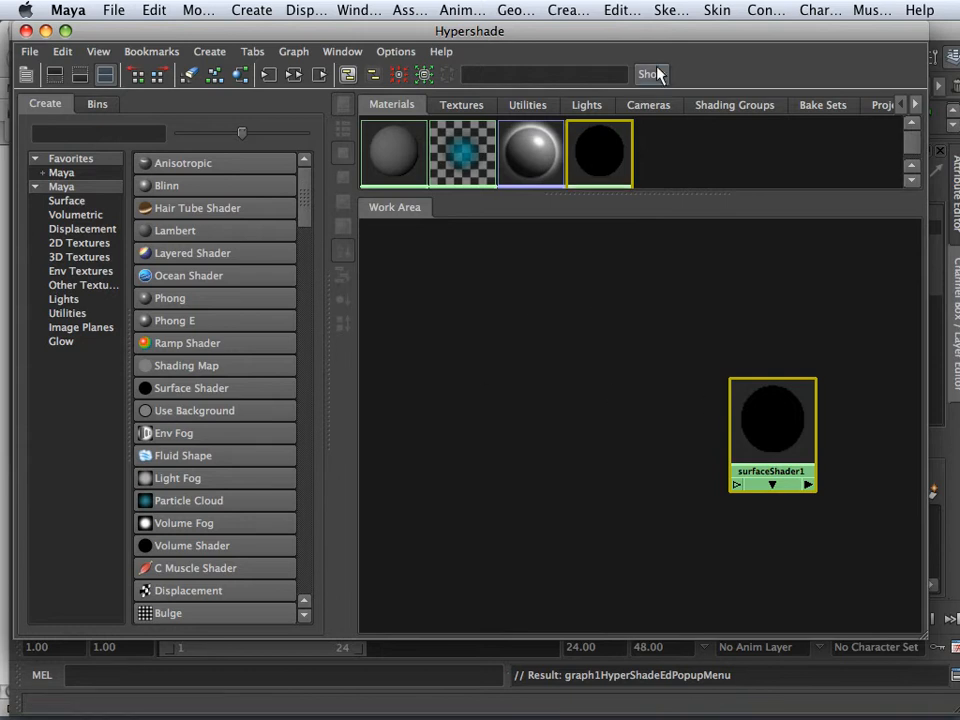
- Create two Ramp textures in the Hypershade and delete their place2dTexture1 and place2dTexture2 nodes
{"action": "left_click_drag", "start_coordinate": [644, 31], "coordinate": [673, 30]}
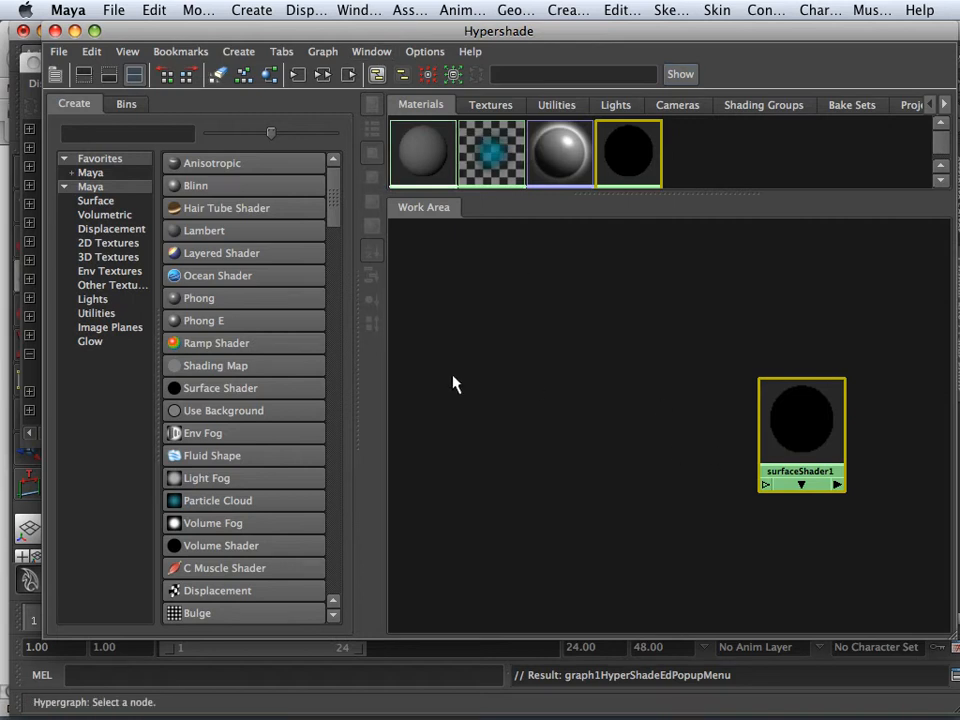
{"action": "scroll", "coordinate": [261, 415], "scroll_direction": "down", "scroll_amount": 3}
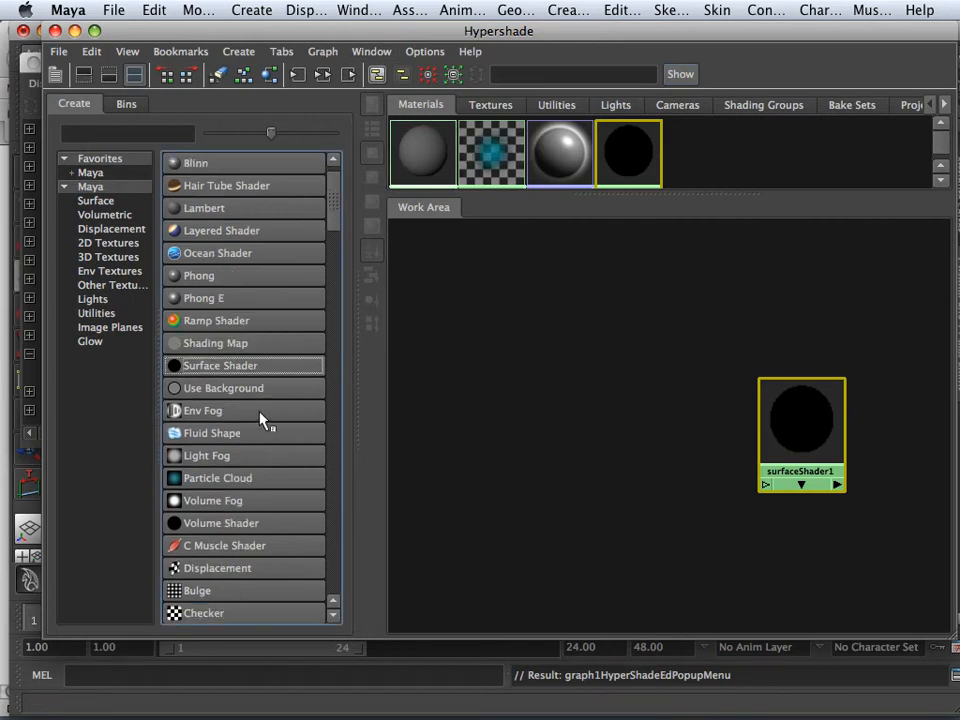
{"action": "scroll", "coordinate": [259, 420], "scroll_direction": "down", "scroll_amount": 3}
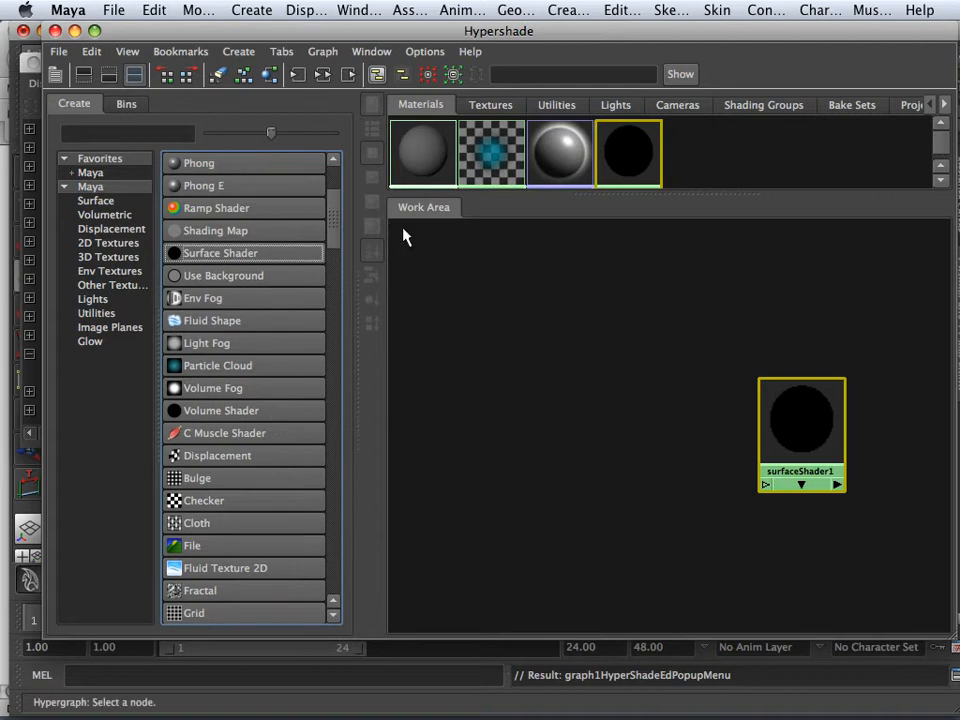
{"action": "scroll", "coordinate": [336, 225], "scroll_direction": "down", "scroll_amount": 2}
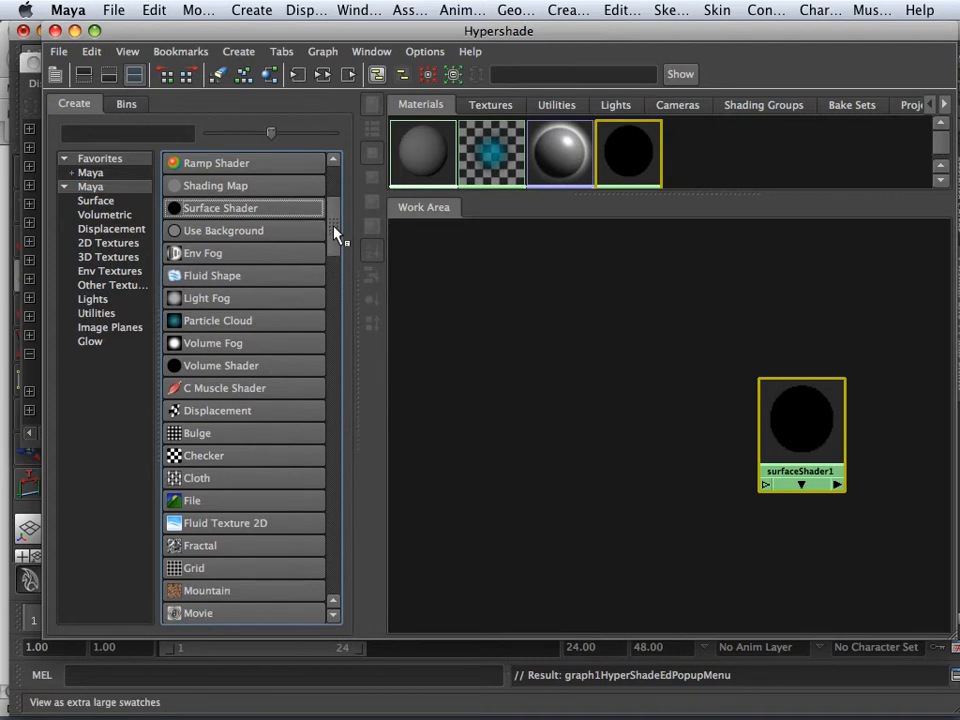
{"action": "left_click_drag", "start_coordinate": [336, 233], "coordinate": [336, 262]}
{"action": "scroll", "coordinate": [246, 543], "scroll_direction": "down", "scroll_amount": 1}
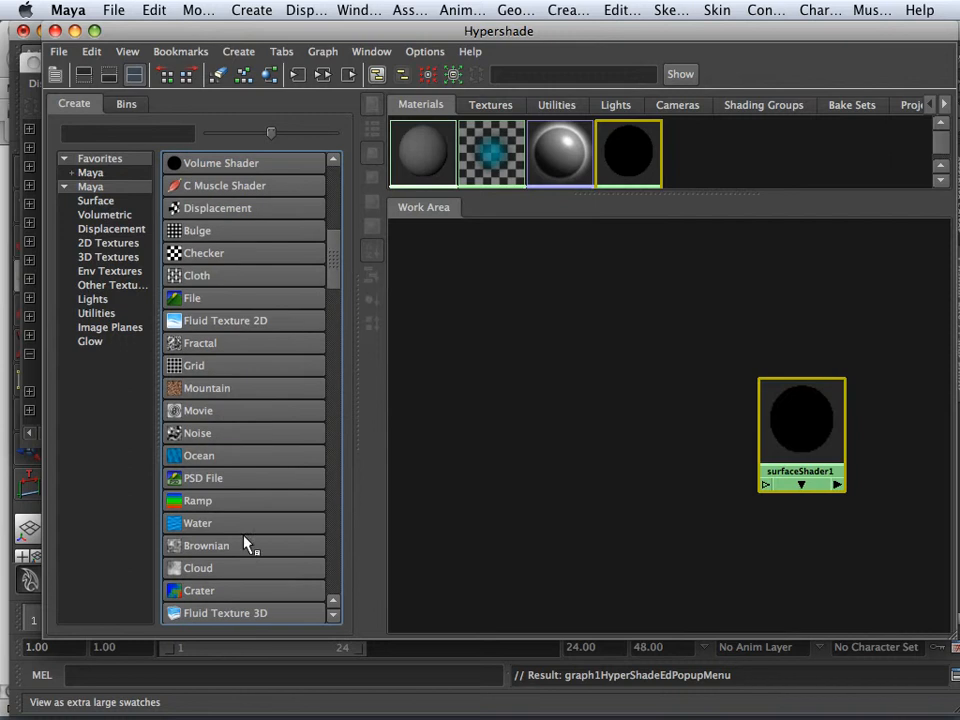
{"action": "left_click", "coordinate": [178, 505]}
{"action": "left_click", "coordinate": [178, 506]}
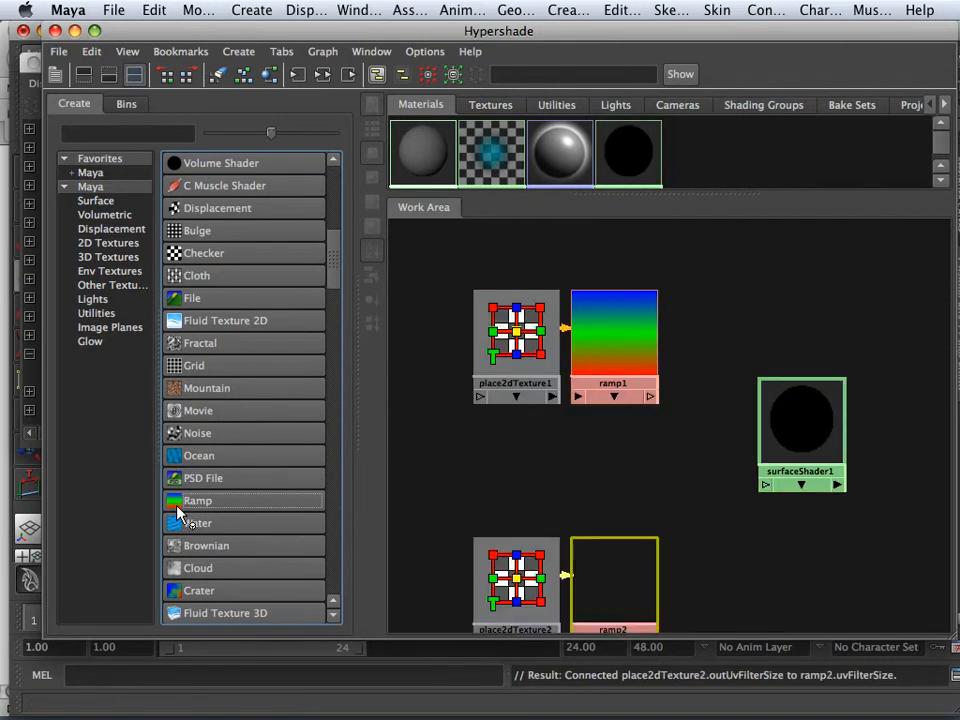
{"action": "left_click_drag", "start_coordinate": [450, 282], "coordinate": [537, 634]}
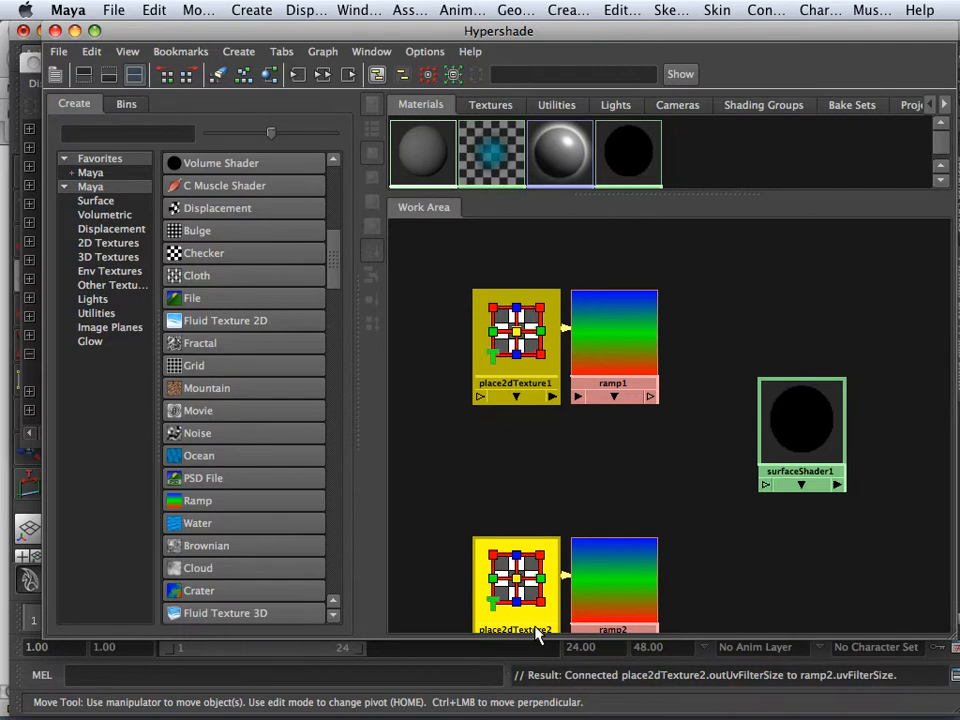
{"action": "key", "text": "Delete"}
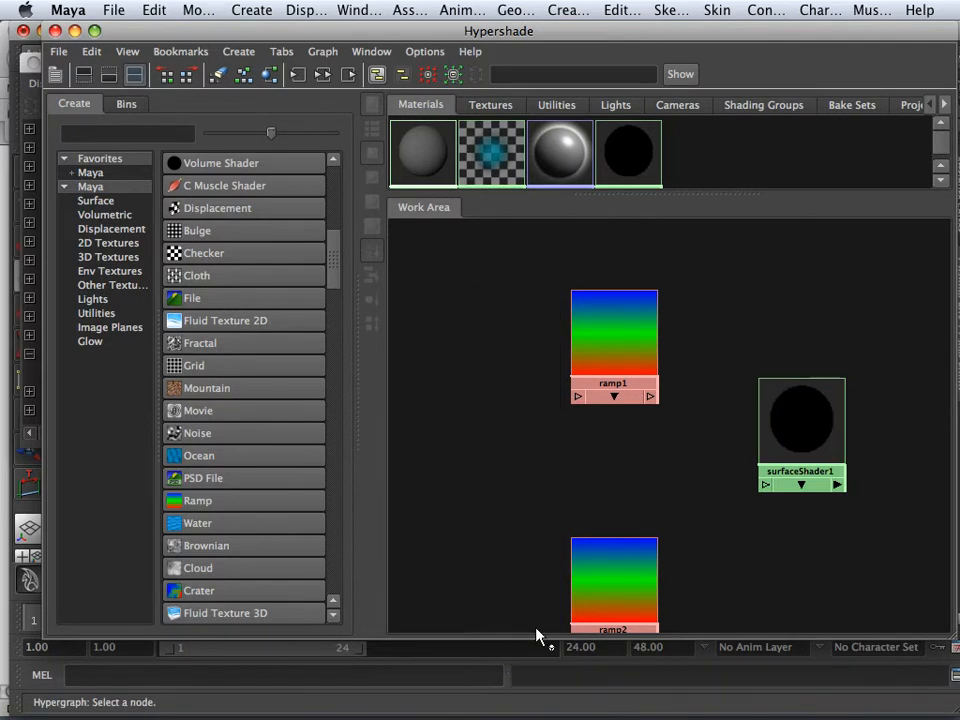
- Select ramp1 and show its full attributes in the Attribute Editor beside the Hypershade window
{"action": "left_click_drag", "start_coordinate": [558, 40], "coordinate": [285, 39]}
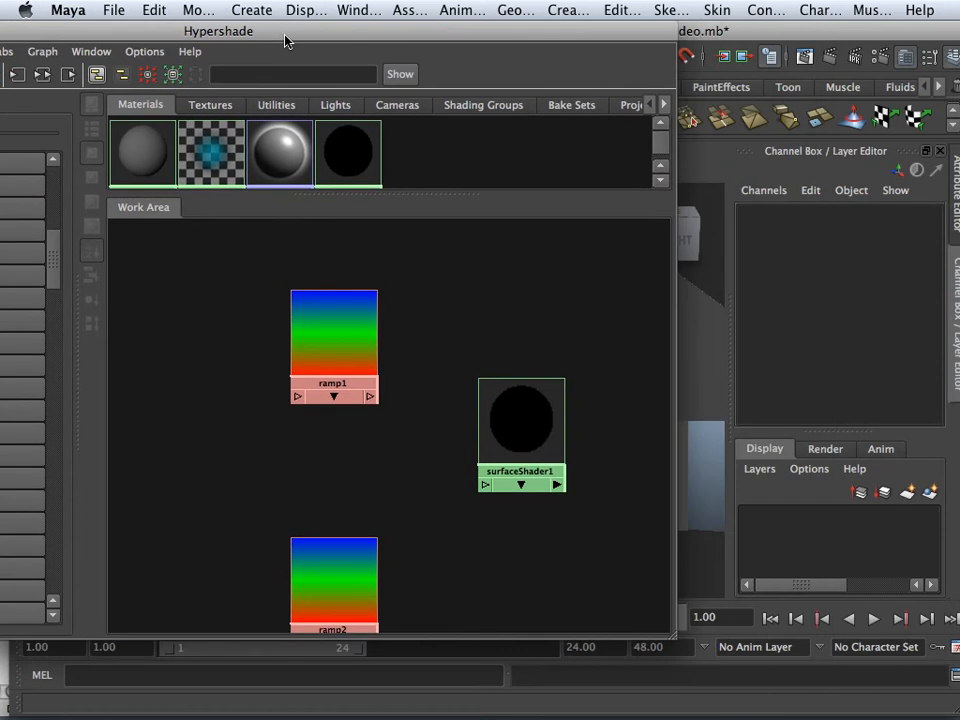
{"action": "left_click", "coordinate": [332, 315]}
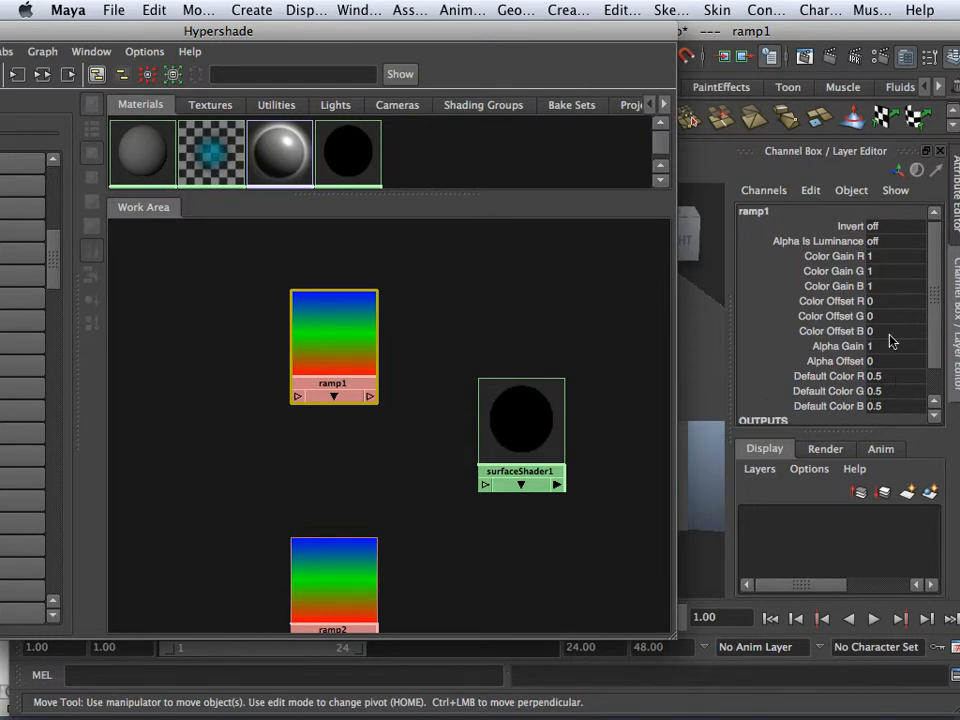
{"action": "left_click", "coordinate": [908, 62]}
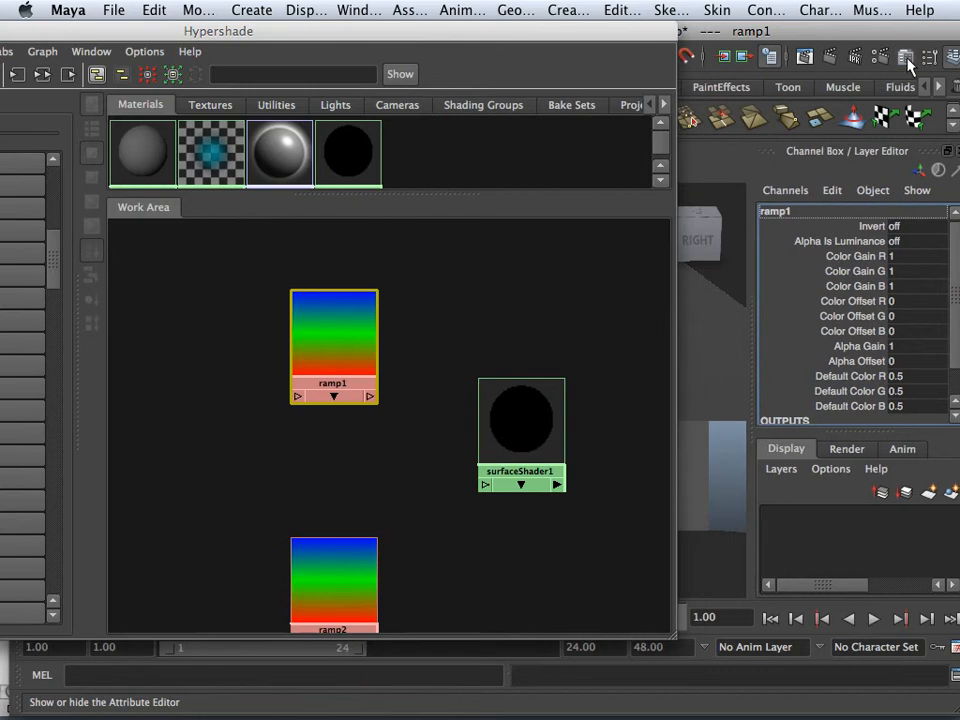
{"action": "left_click", "coordinate": [908, 62]}
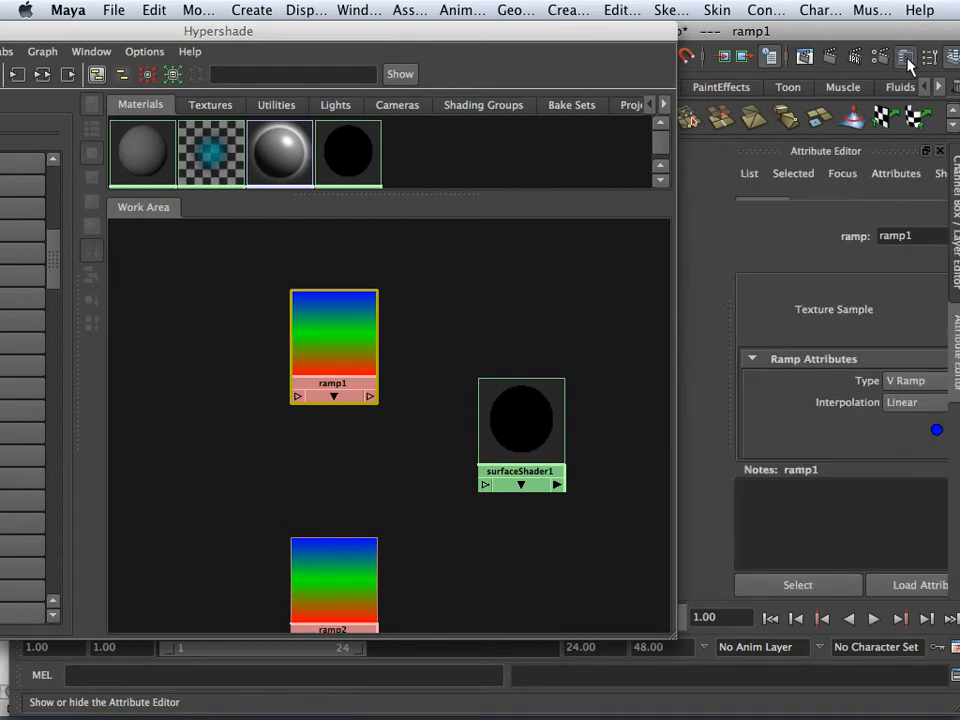
{"action": "left_click_drag", "start_coordinate": [561, 31], "coordinate": [398, 10]}
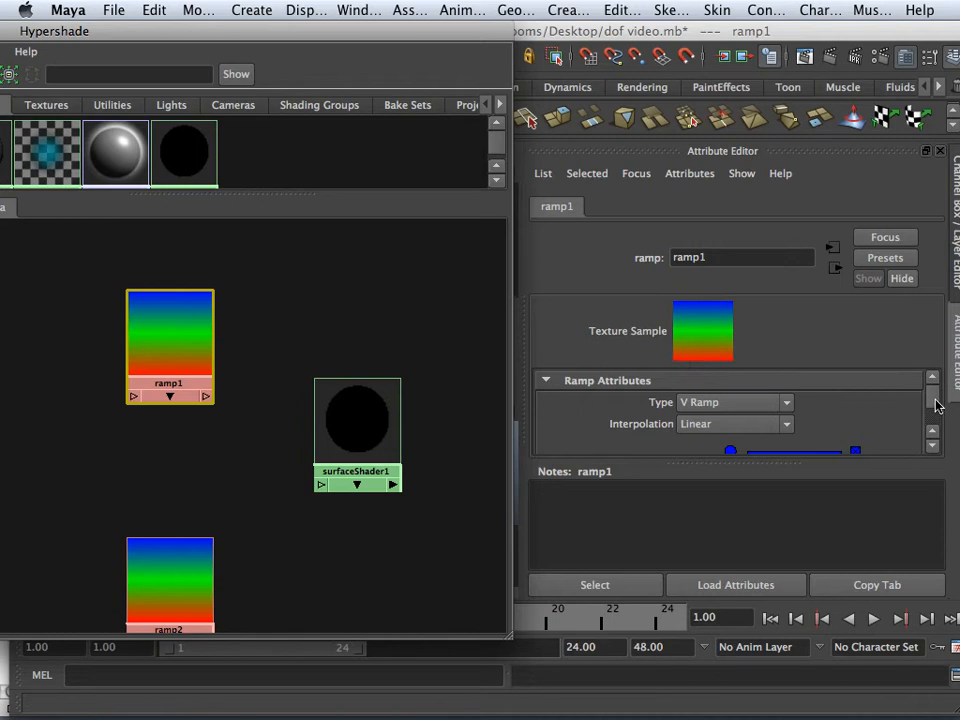
- Change ramp1's middle green color entry to white
{"action": "left_click_drag", "start_coordinate": [935, 400], "coordinate": [935, 405]}
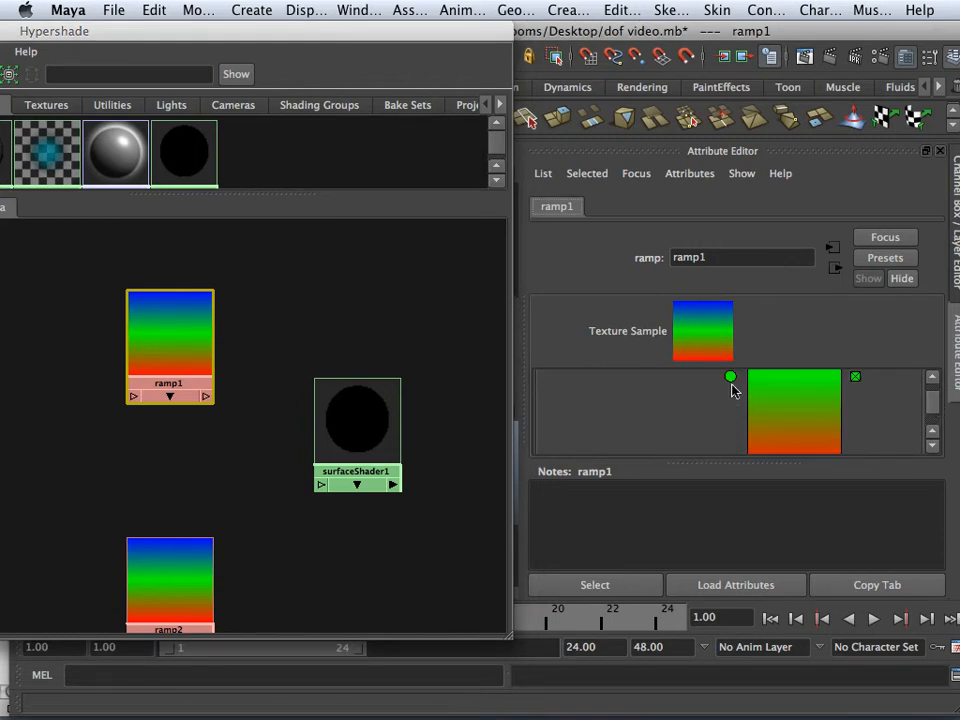
{"action": "scroll", "coordinate": [722, 392], "scroll_direction": "down", "scroll_amount": 3}
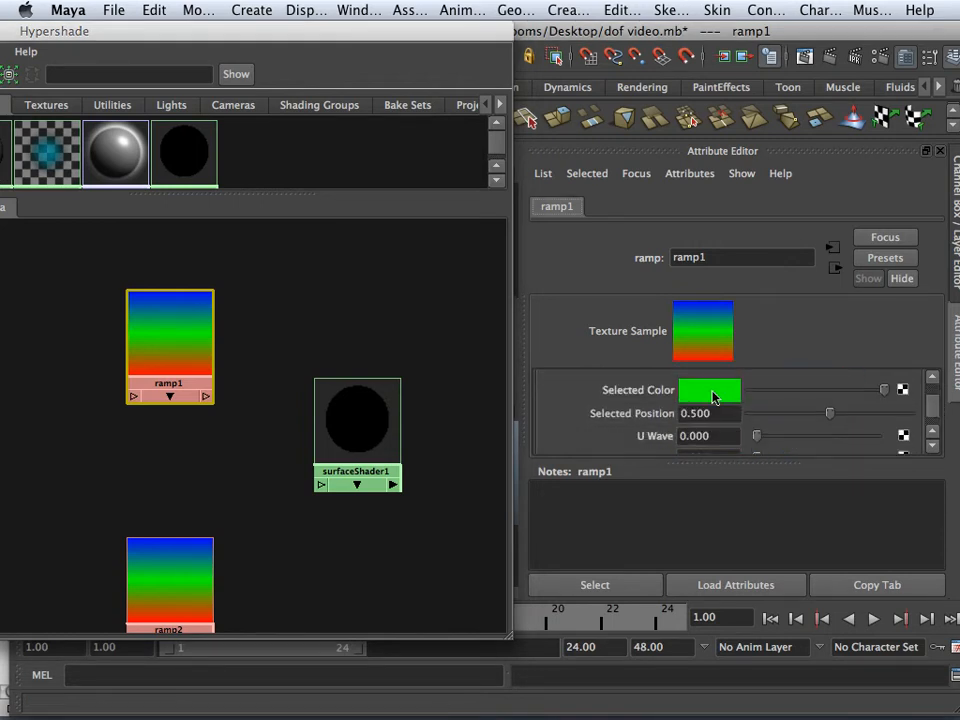
{"action": "left_click", "coordinate": [713, 396]}
{"action": "left_click", "coordinate": [640, 357]}
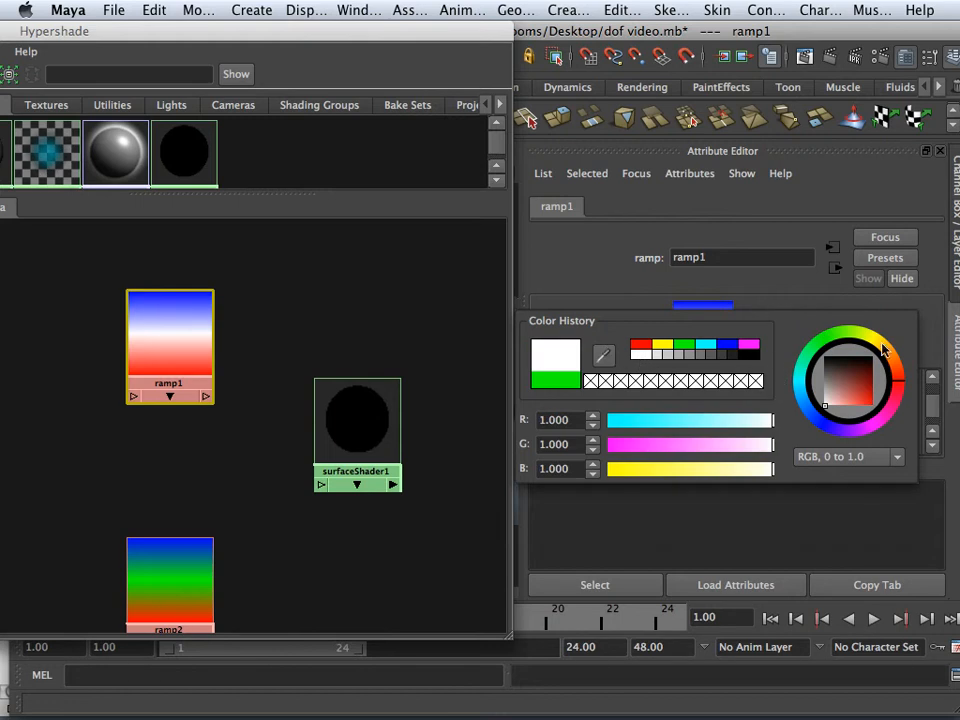
{"action": "left_click", "coordinate": [936, 410]}
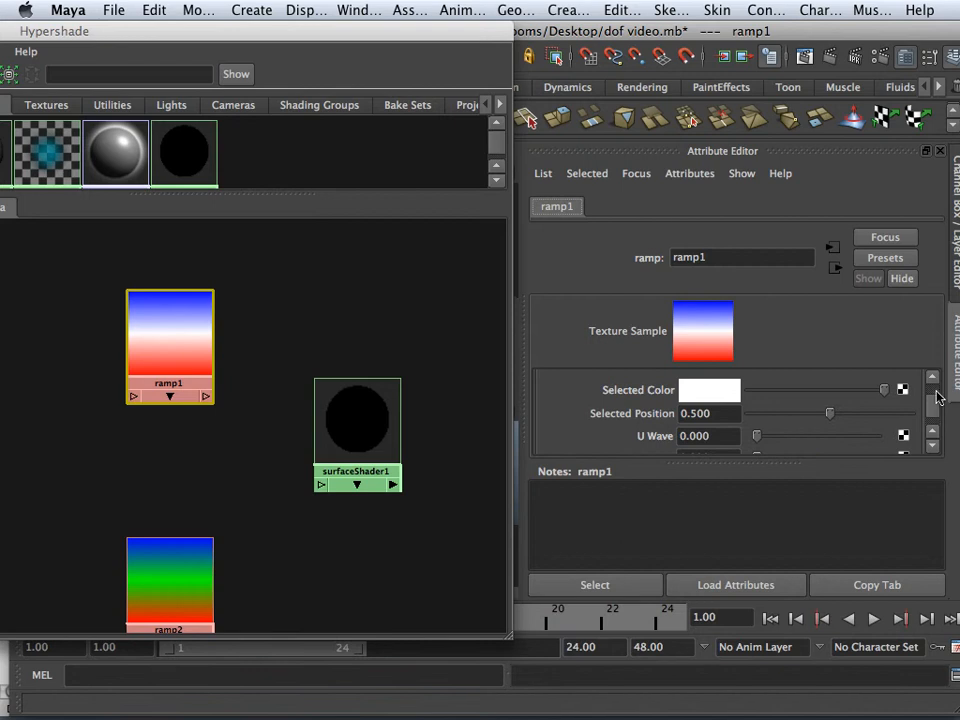
- Remove the blue color entry from ramp1 and move the white entry up to the top of the ramp
{"action": "mouse_move", "coordinate": [938, 406]}
{"action": "left_mouse_down"}
{"action": "mouse_move", "coordinate": [933, 391]}
{"action": "mouse_move", "coordinate": [927, 408]}
{"action": "left_mouse_up"}
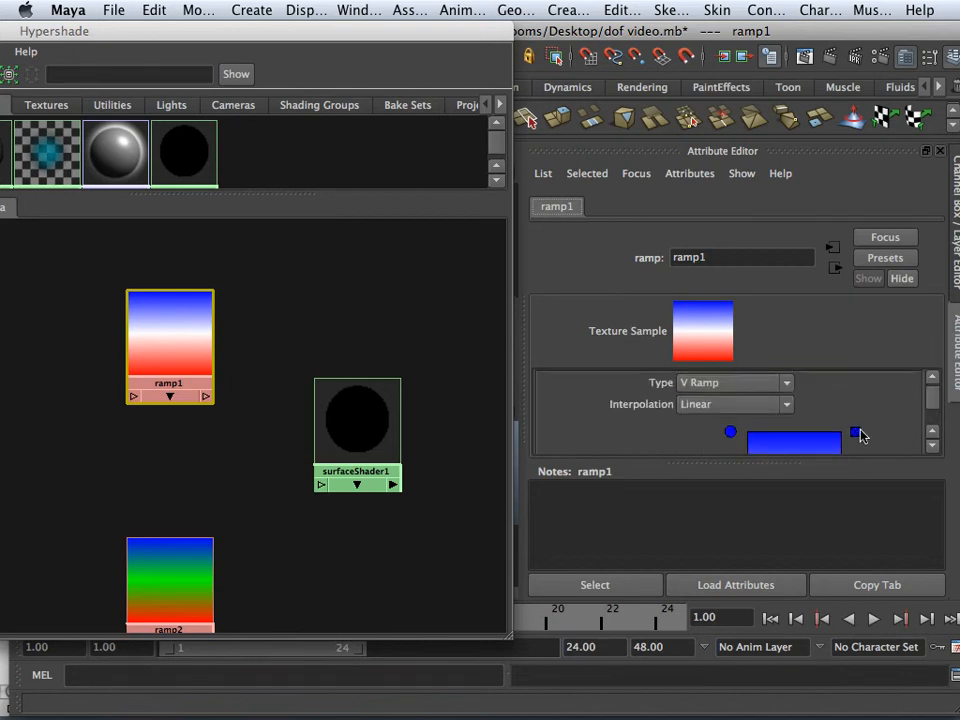
{"action": "left_click", "coordinate": [858, 429]}
{"action": "scroll", "coordinate": [842, 422], "scroll_direction": "down", "scroll_amount": 3}
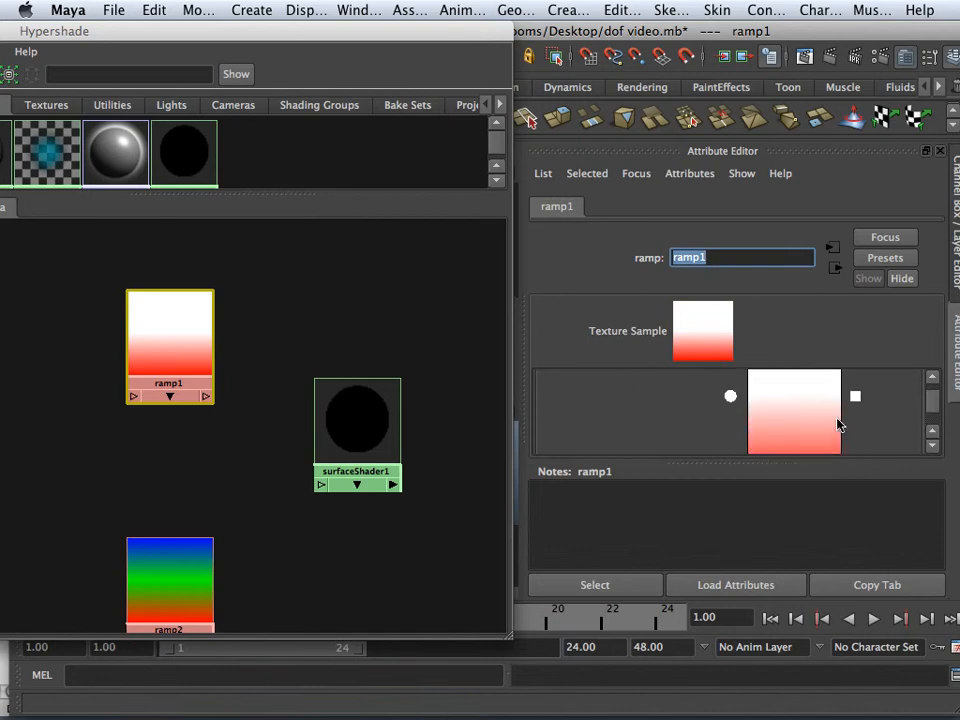
{"action": "scroll", "coordinate": [838, 424], "scroll_direction": "down", "scroll_amount": 2}
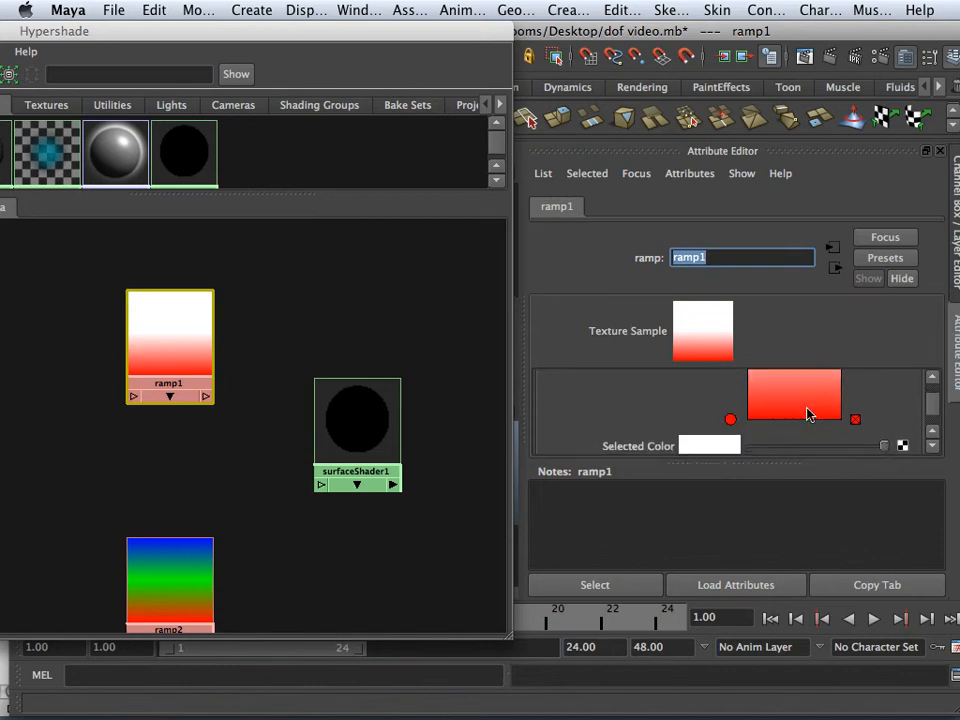
{"action": "scroll", "coordinate": [795, 415], "scroll_direction": "up", "scroll_amount": 4}
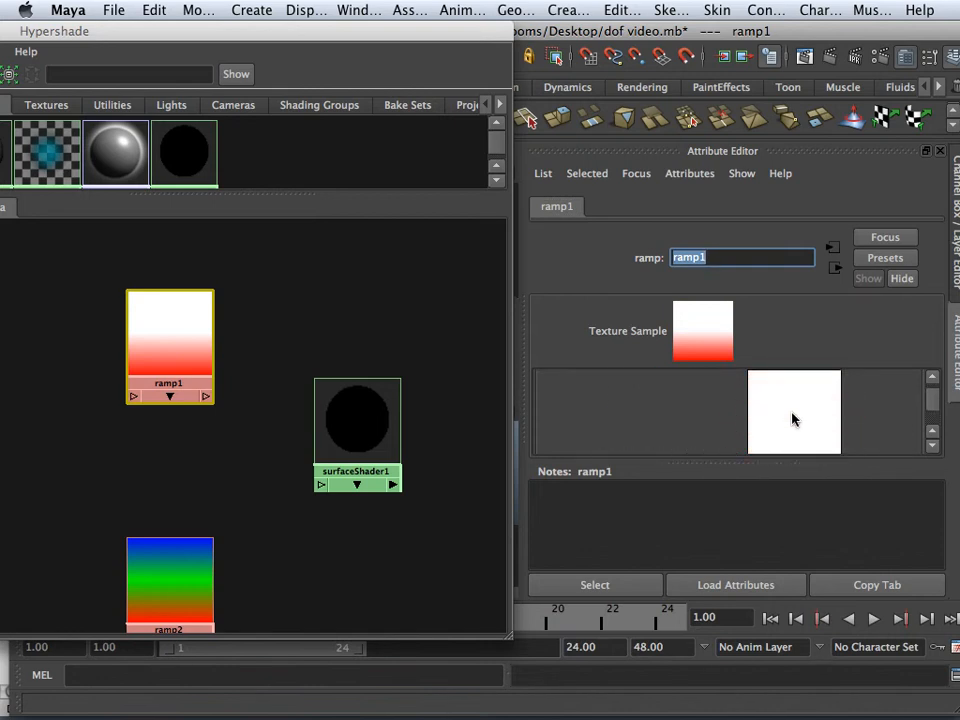
{"action": "scroll", "coordinate": [770, 440], "scroll_direction": "down", "scroll_amount": 1}
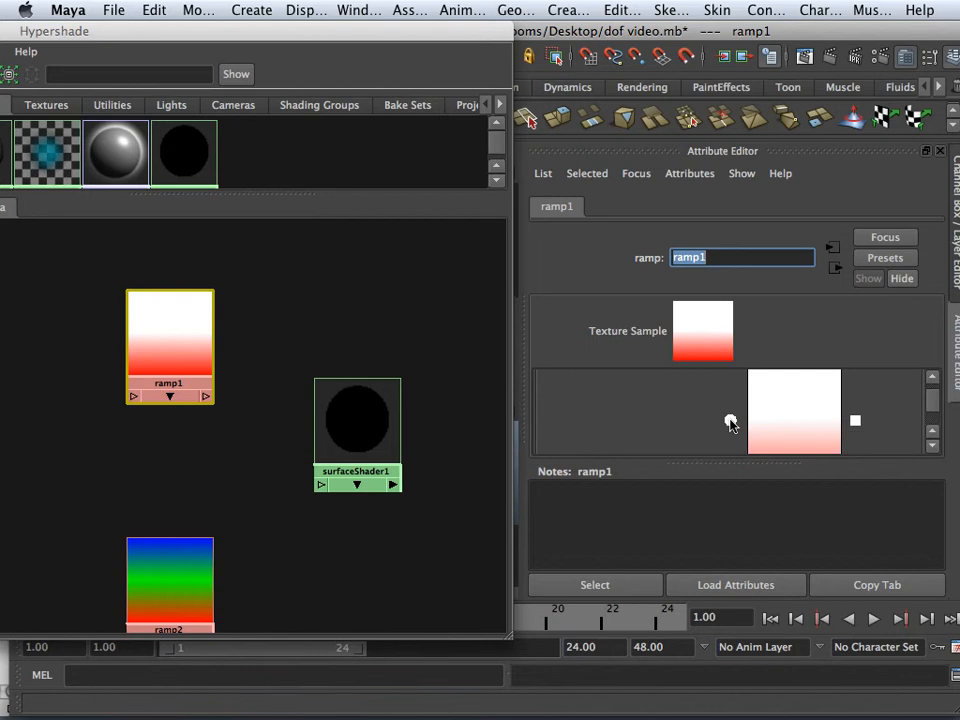
{"action": "left_click_drag", "start_coordinate": [730, 423], "coordinate": [743, 298]}
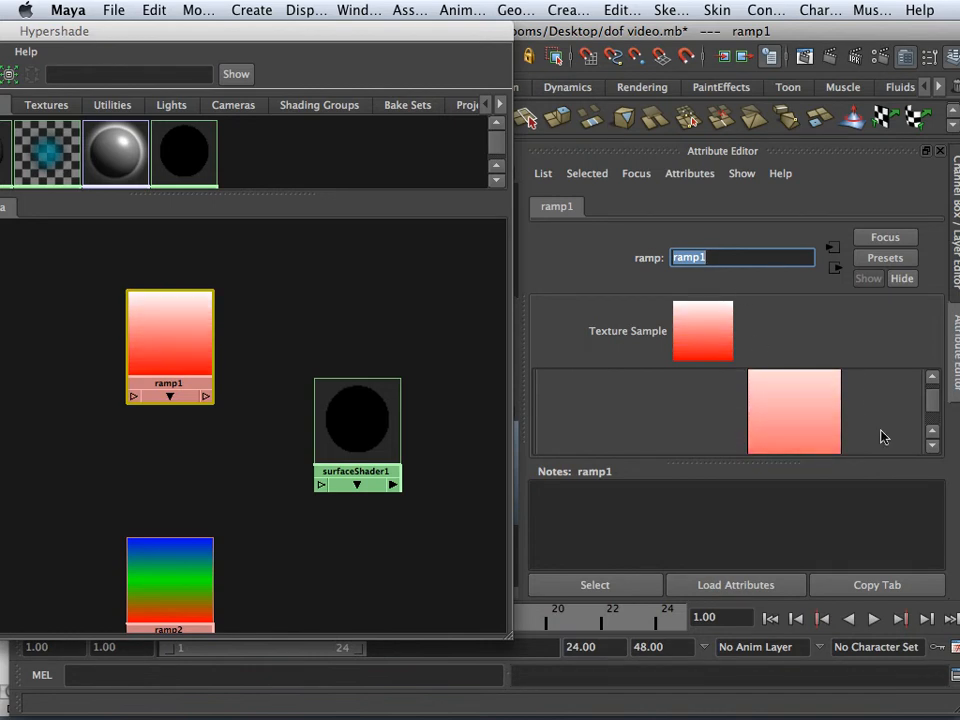
- Change ramp1's bottom red color entry to black
{"action": "scroll", "coordinate": [881, 437], "scroll_direction": "up", "scroll_amount": 1}
{"action": "scroll", "coordinate": [864, 431], "scroll_direction": "down", "scroll_amount": 2}
{"action": "scroll", "coordinate": [780, 418], "scroll_direction": "down", "scroll_amount": 1}
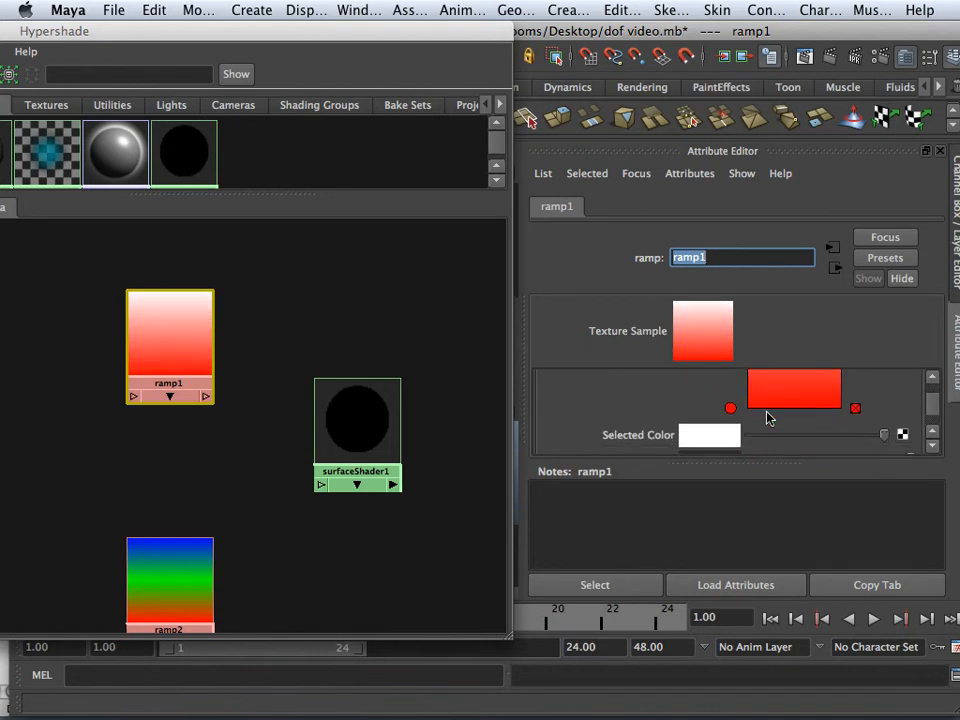
{"action": "left_click", "coordinate": [731, 408]}
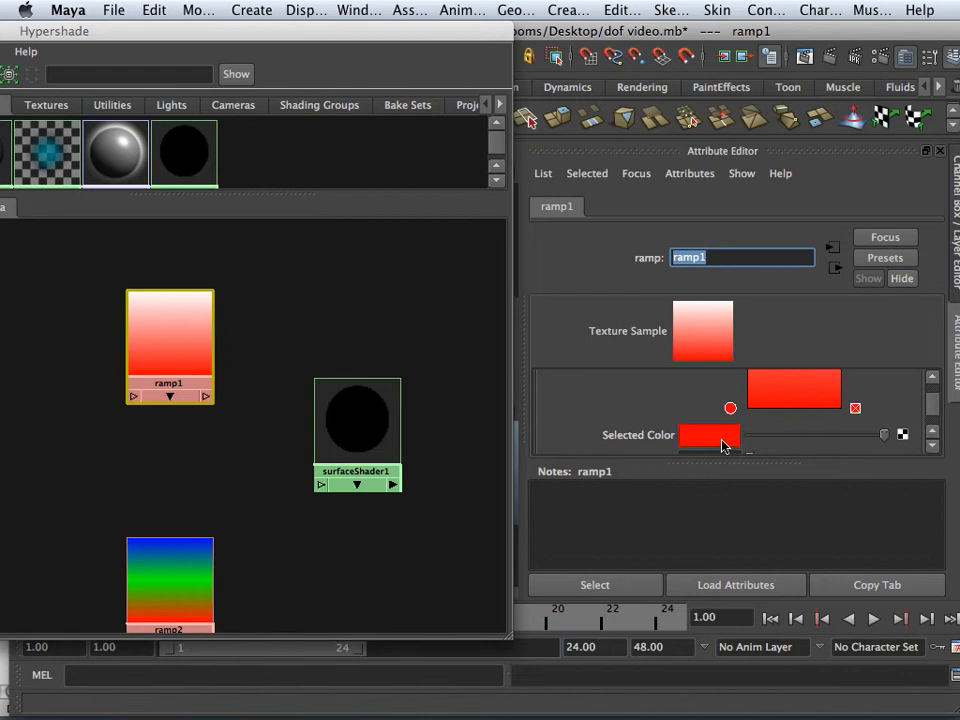
{"action": "left_click", "coordinate": [722, 444]}
{"action": "left_click", "coordinate": [760, 405]}
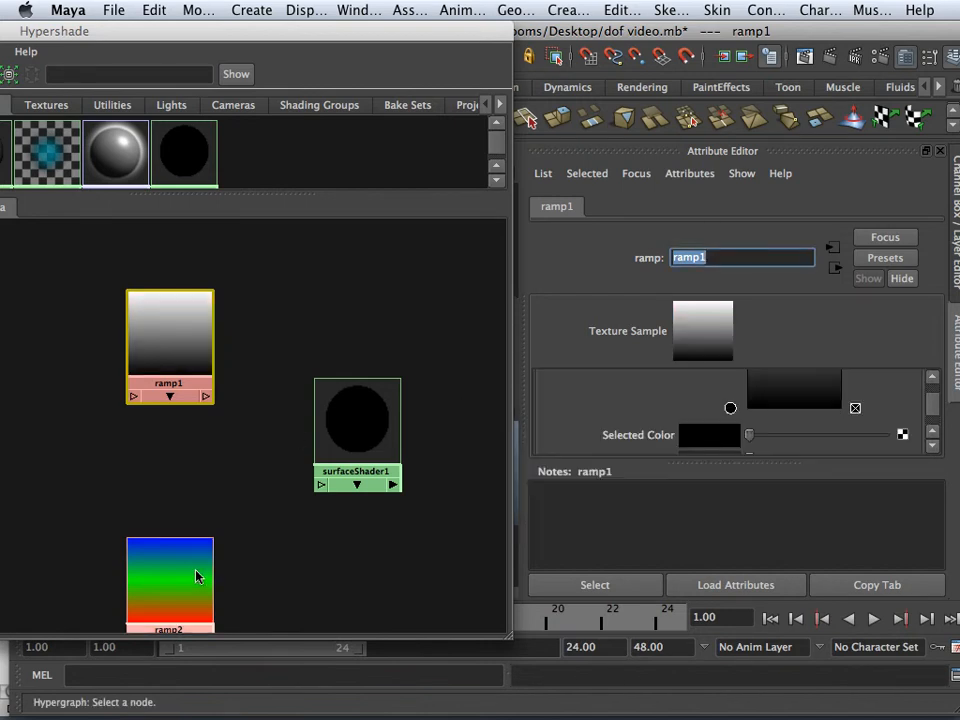
- Select ramp2 and change its top blue color entry to black
{"action": "left_click", "coordinate": [197, 576]}
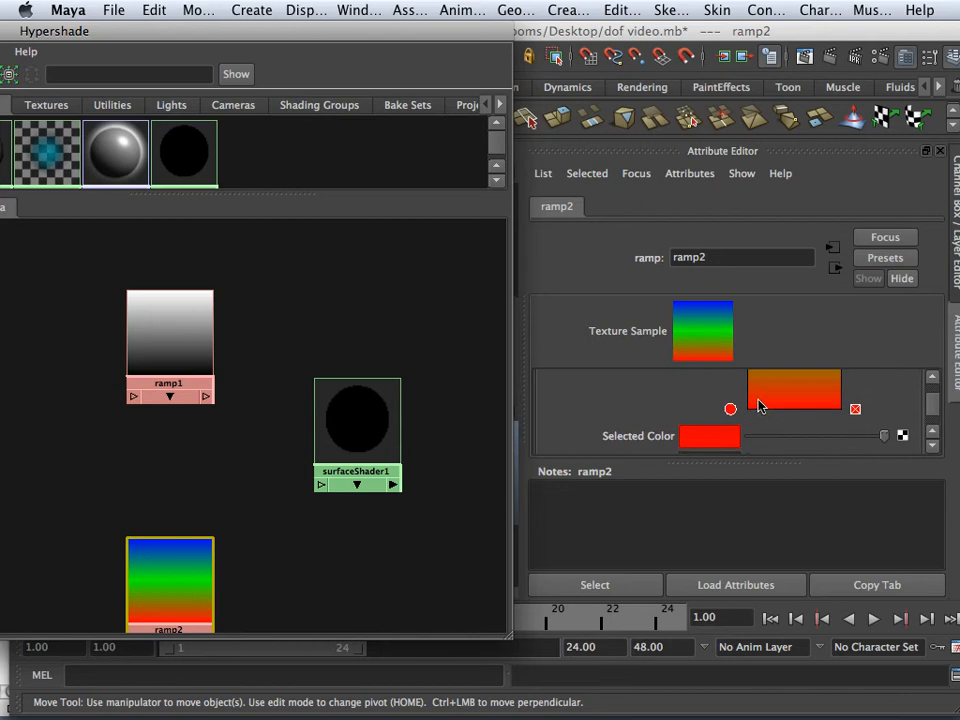
{"action": "scroll", "coordinate": [756, 420], "scroll_direction": "up", "scroll_amount": 2}
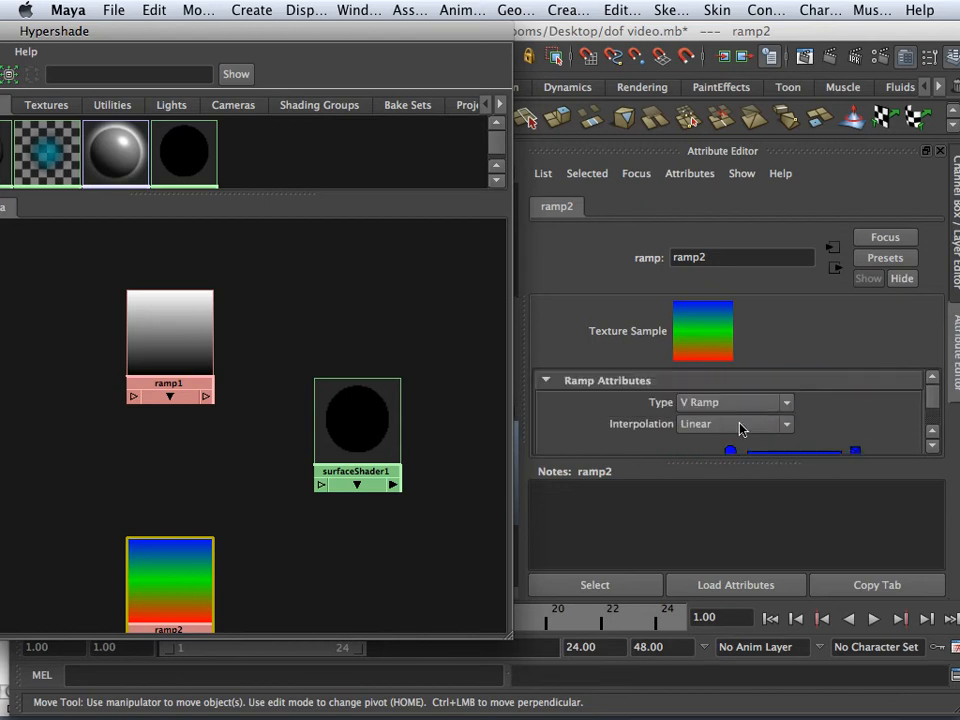
{"action": "scroll", "coordinate": [741, 426], "scroll_direction": "down", "scroll_amount": 1}
{"action": "scroll", "coordinate": [736, 424], "scroll_direction": "down", "scroll_amount": 1}
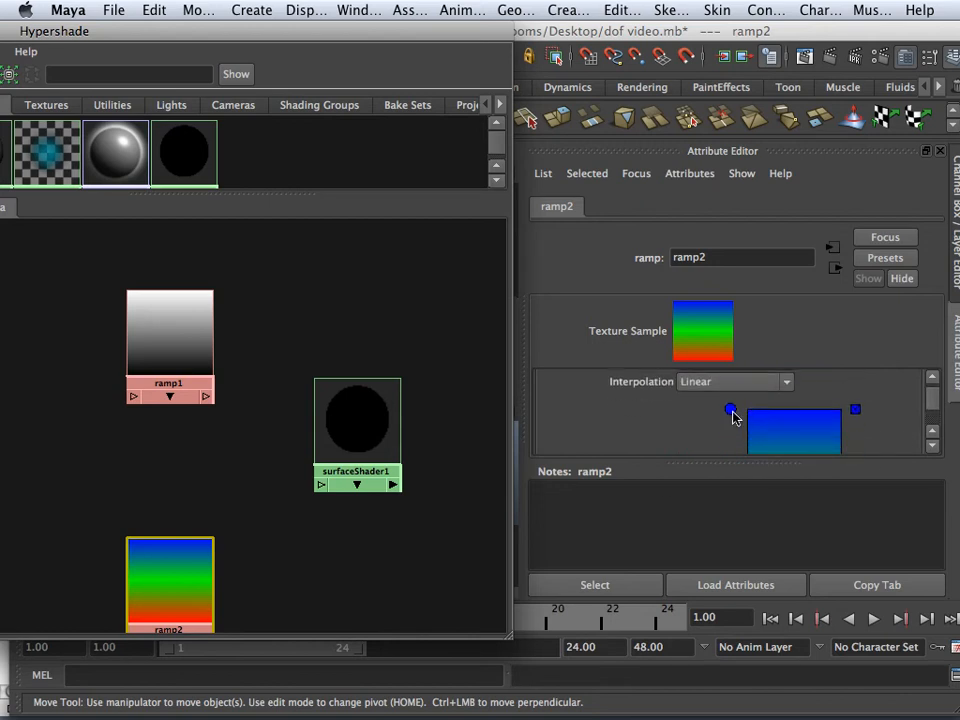
{"action": "left_click", "coordinate": [731, 410]}
{"action": "scroll", "coordinate": [703, 429], "scroll_direction": "down", "scroll_amount": 6}
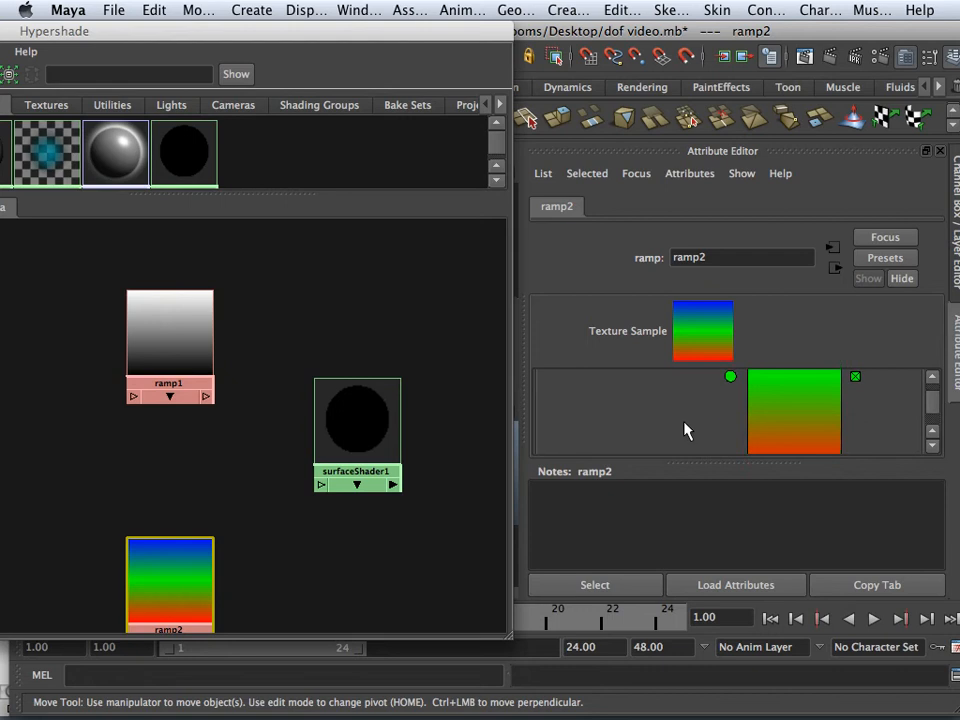
{"action": "left_click", "coordinate": [695, 418]}
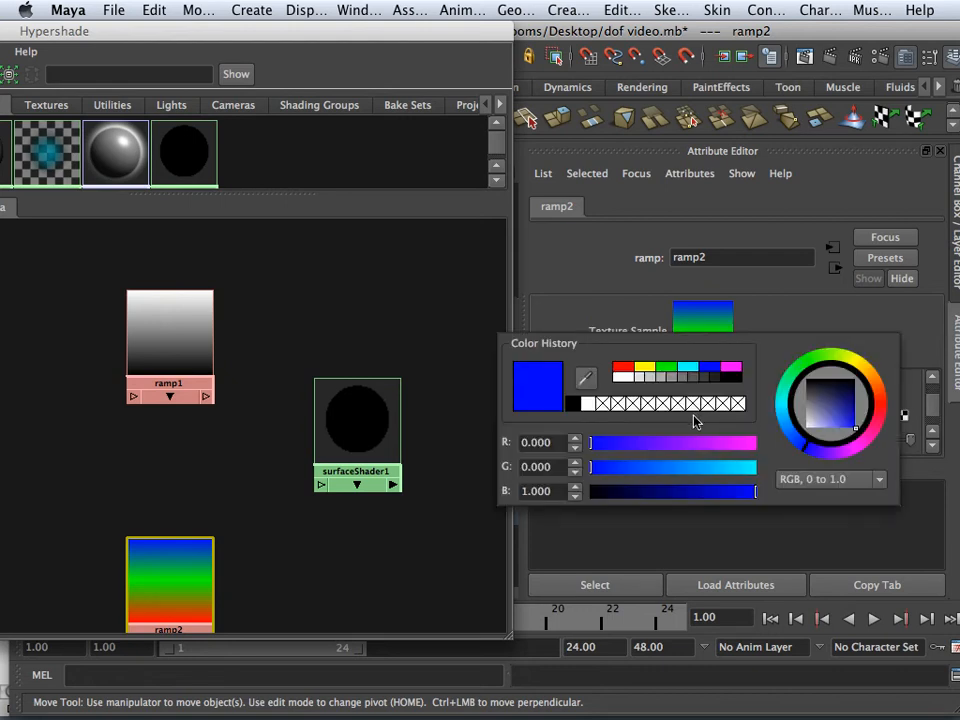
{"action": "left_click", "coordinate": [739, 380]}
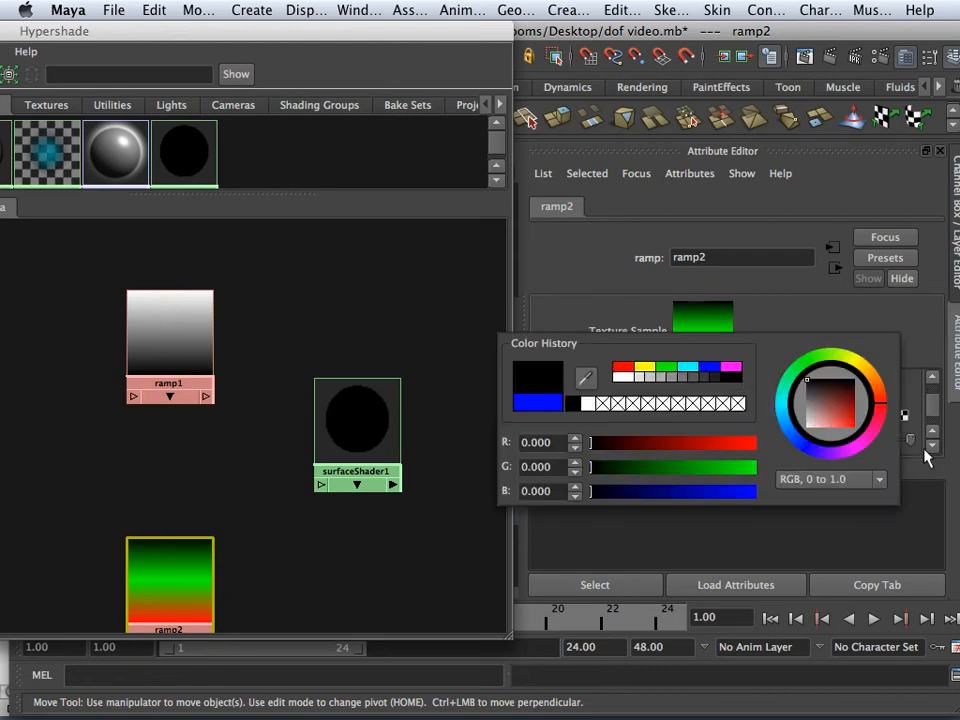
- Remove the middle green entry from ramp2 and change its bottom red entry to white
{"action": "scroll", "coordinate": [842, 429], "scroll_direction": "up", "scroll_amount": 5}
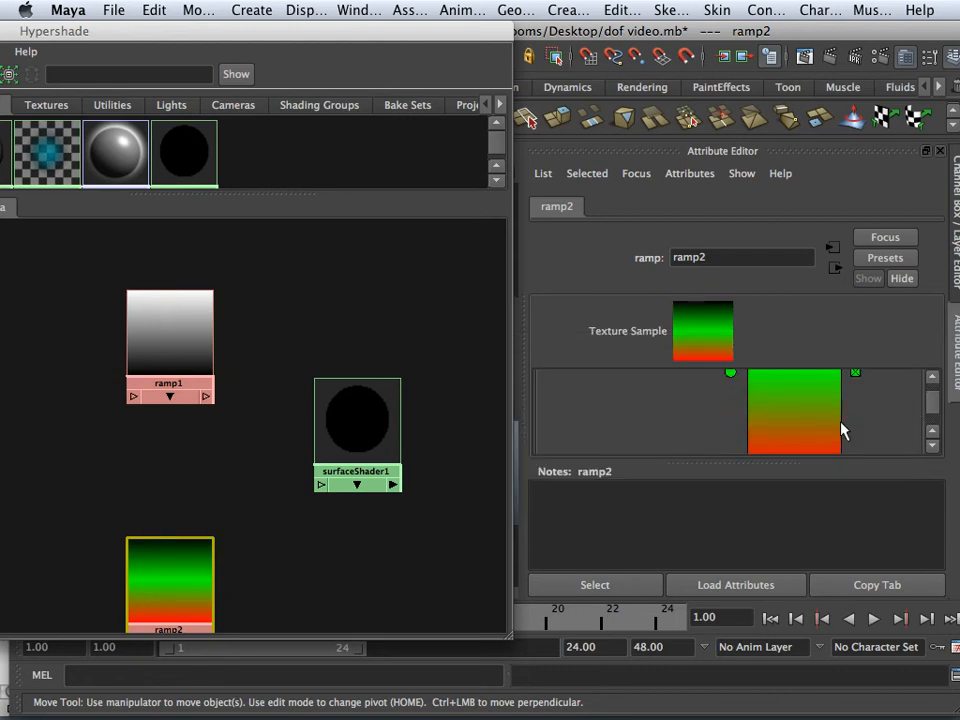
{"action": "left_click", "coordinate": [855, 415]}
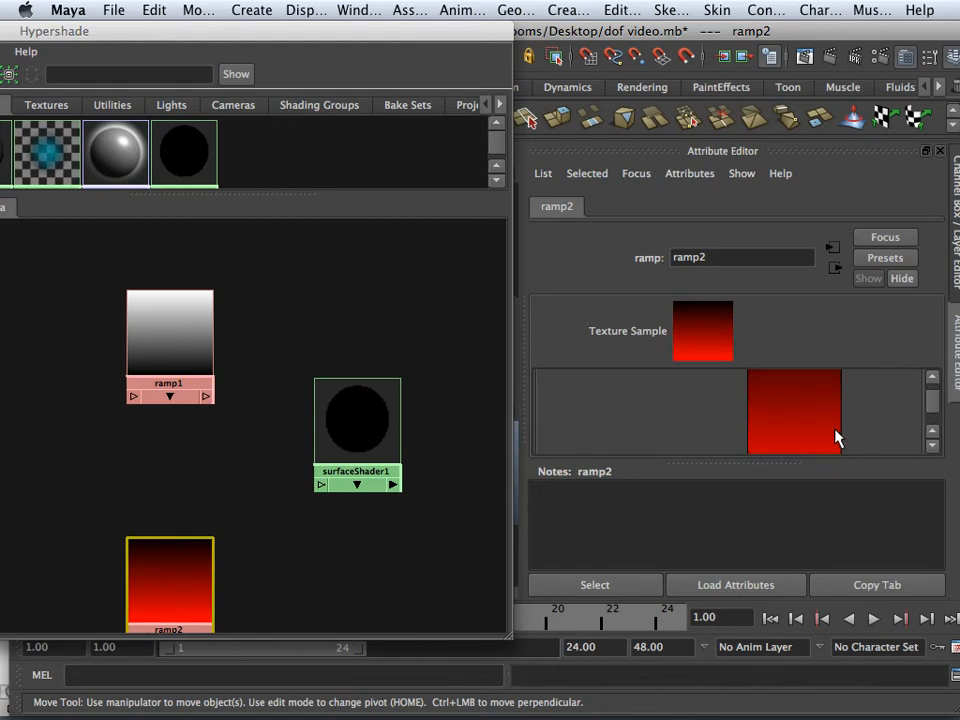
{"action": "scroll", "coordinate": [826, 437], "scroll_direction": "down", "scroll_amount": 2}
{"action": "left_click", "coordinate": [731, 414]}
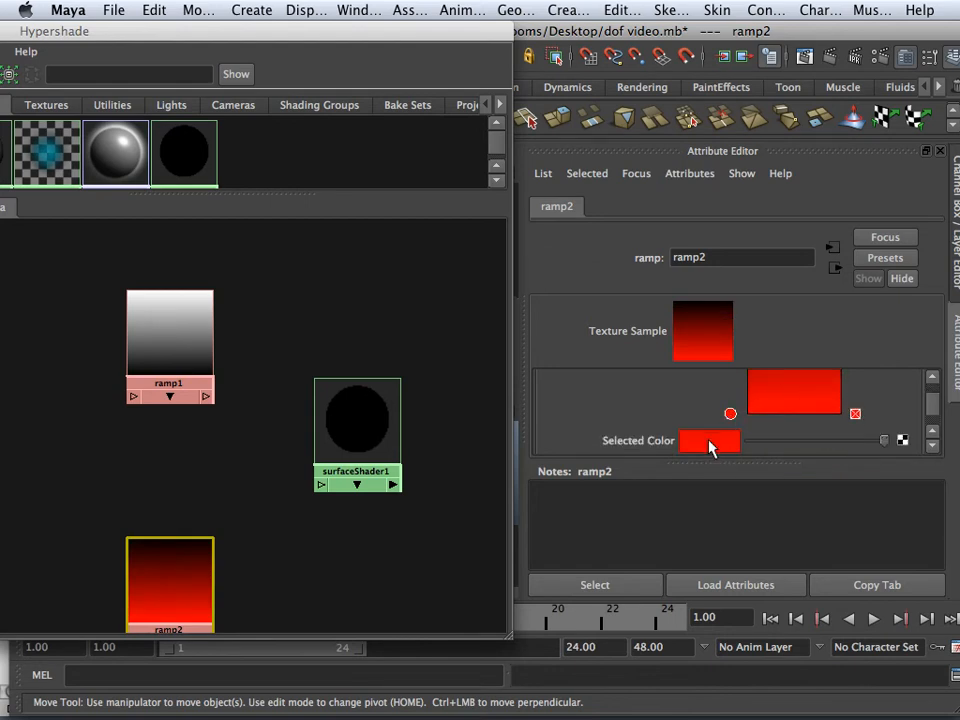
{"action": "left_click", "coordinate": [709, 444]}
{"action": "left_click", "coordinate": [637, 404]}
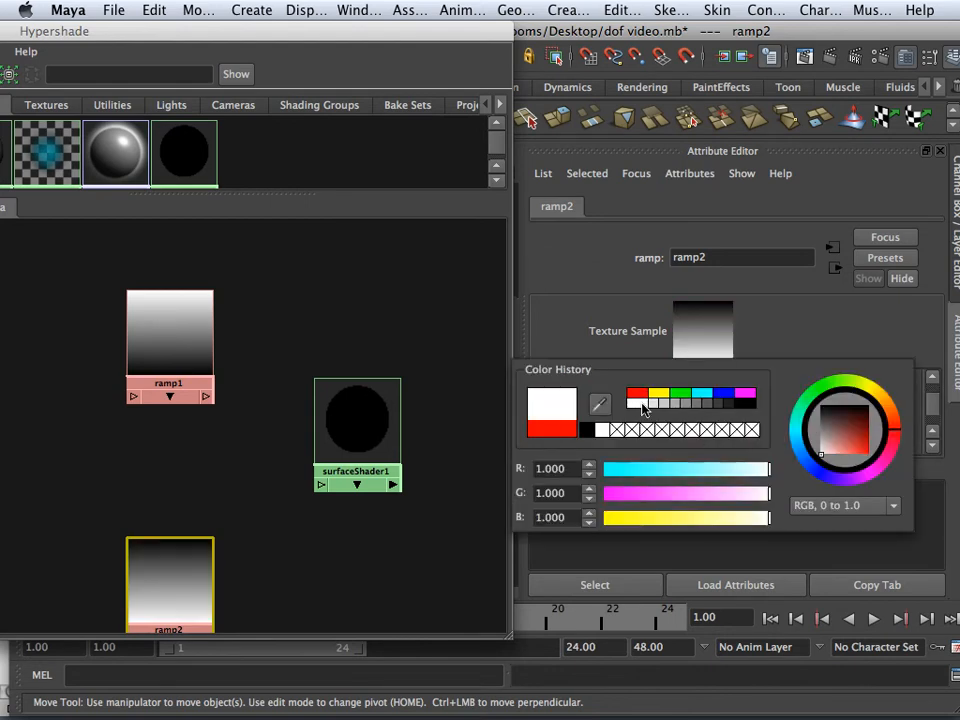
- Shift both ramps slightly toward the surface shader in the work area and rename ramp1 to near
{"action": "left_click_drag", "start_coordinate": [182, 343], "coordinate": [214, 335]}
{"action": "left_click_drag", "start_coordinate": [172, 561], "coordinate": [208, 553]}
{"action": "left_click", "coordinate": [204, 370]}
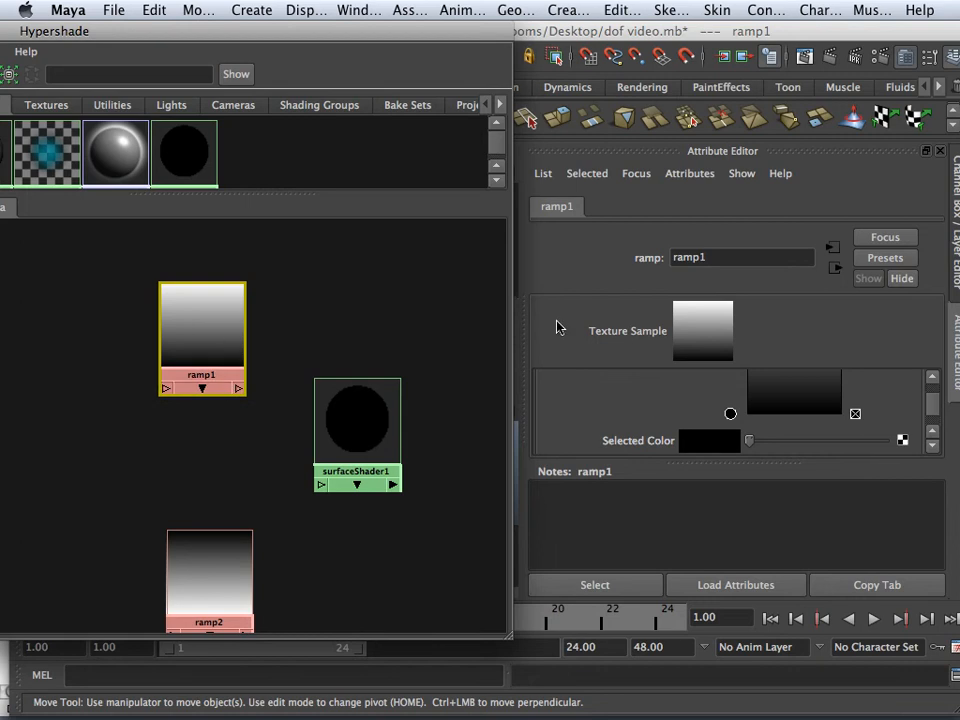
{"action": "left_click_drag", "start_coordinate": [730, 257], "coordinate": [628, 252]}
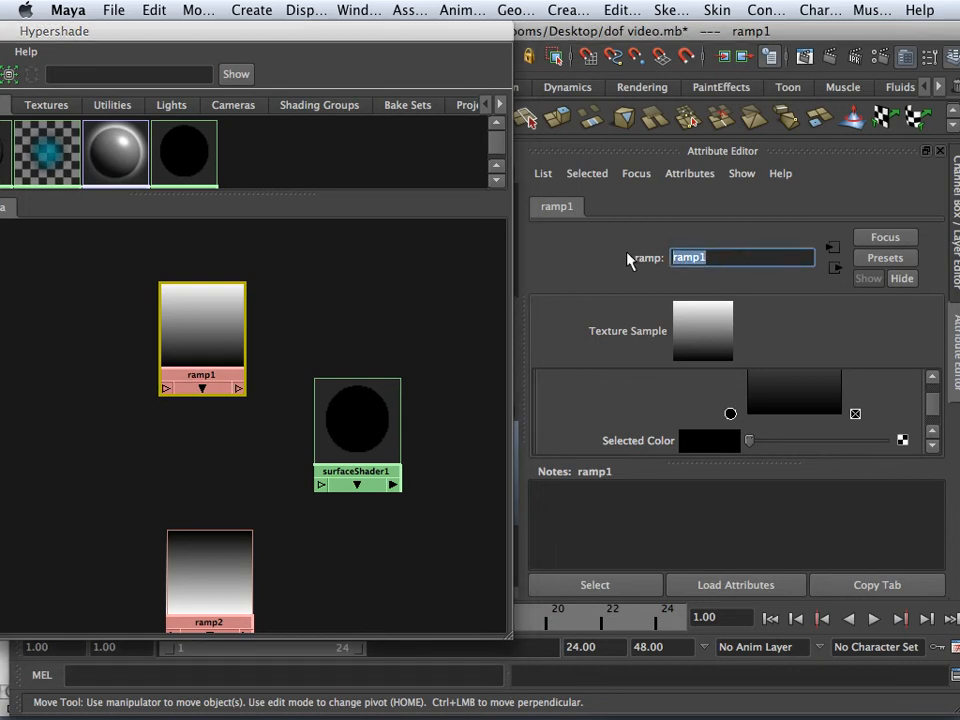
{"action": "type", "text": "near"}
{"action": "key", "text": "Return"}
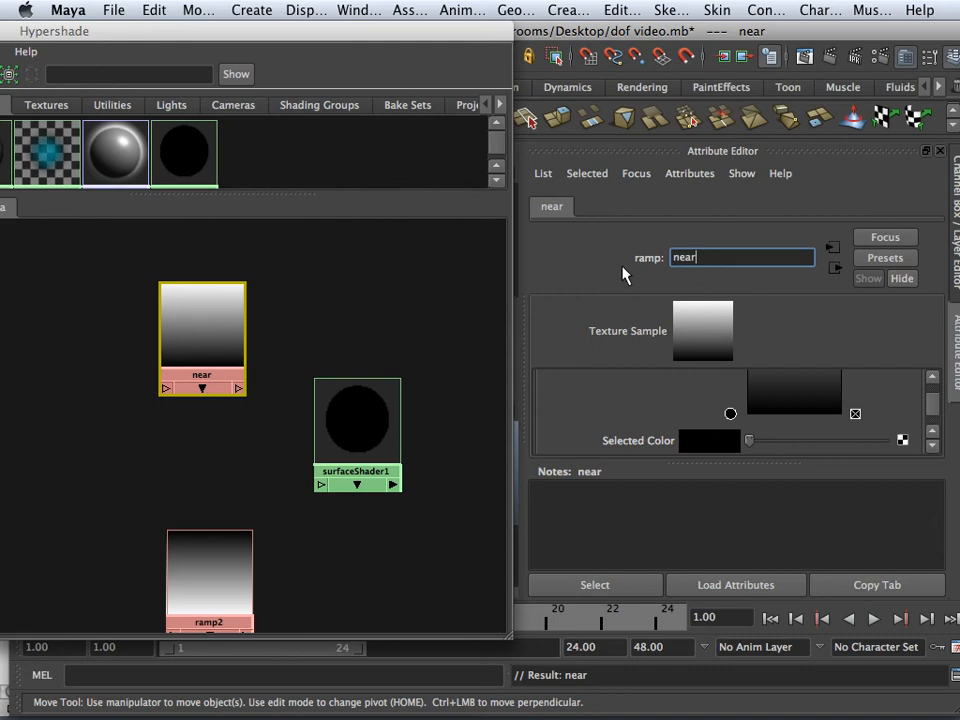
- Rename ramp2 to far
{"action": "left_click", "coordinate": [248, 536]}
{"action": "left_click", "coordinate": [724, 260]}
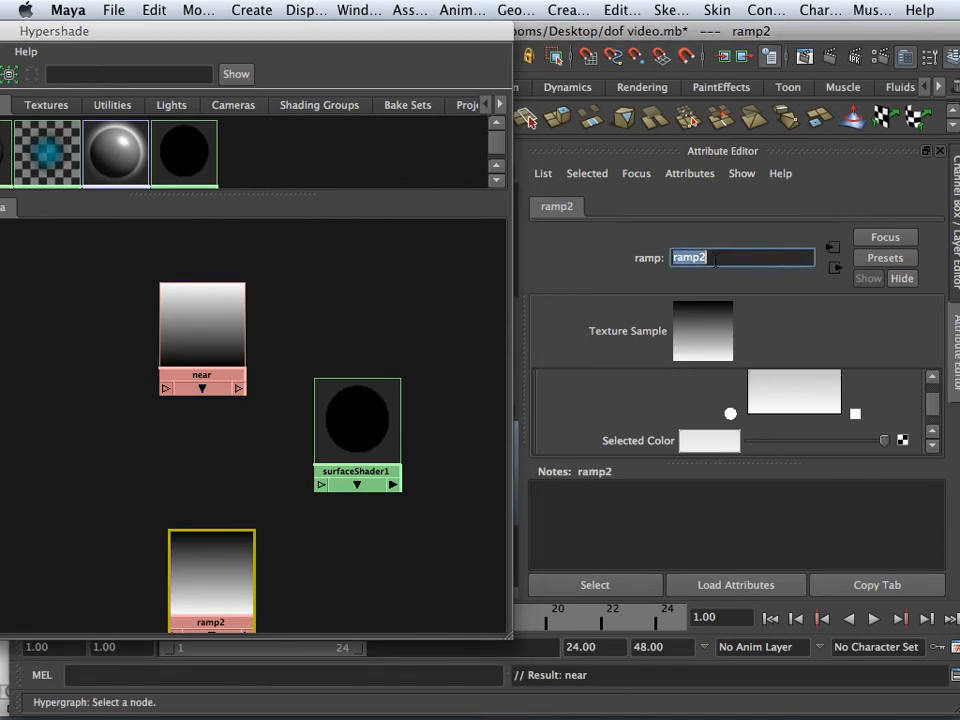
{"action": "type", "text": "far"}
{"action": "key", "text": "Return"}
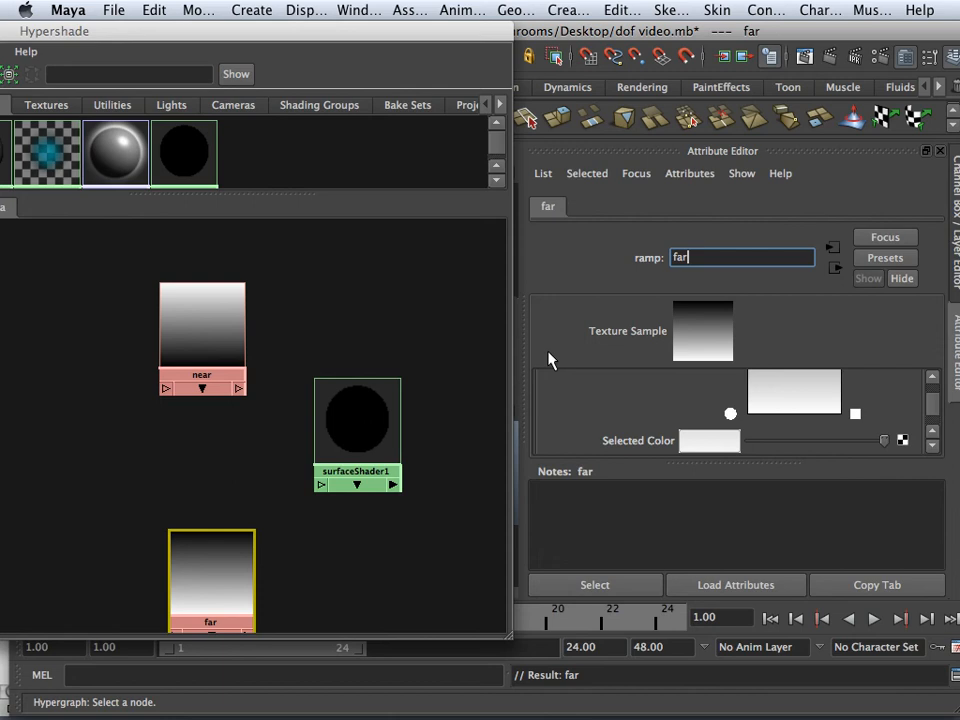
- Bring the whole Hypershade window back into view and move surfaceShader1 farther away from the ramps
{"action": "left_click_drag", "start_coordinate": [326, 34], "coordinate": [730, 33]}
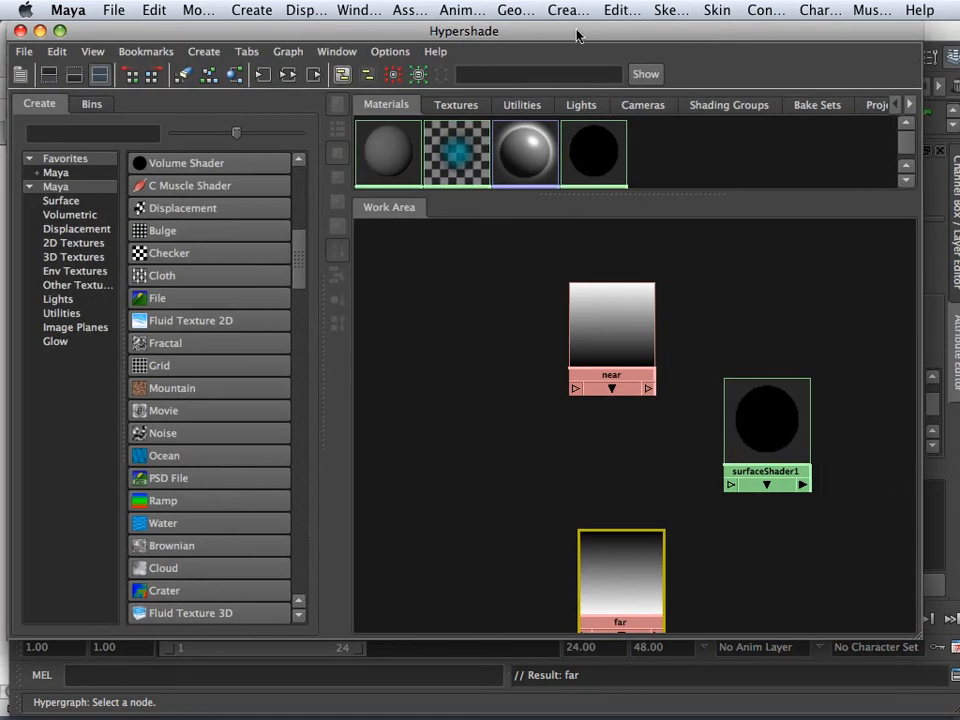
{"action": "left_click_drag", "start_coordinate": [501, 30], "coordinate": [488, 27]}
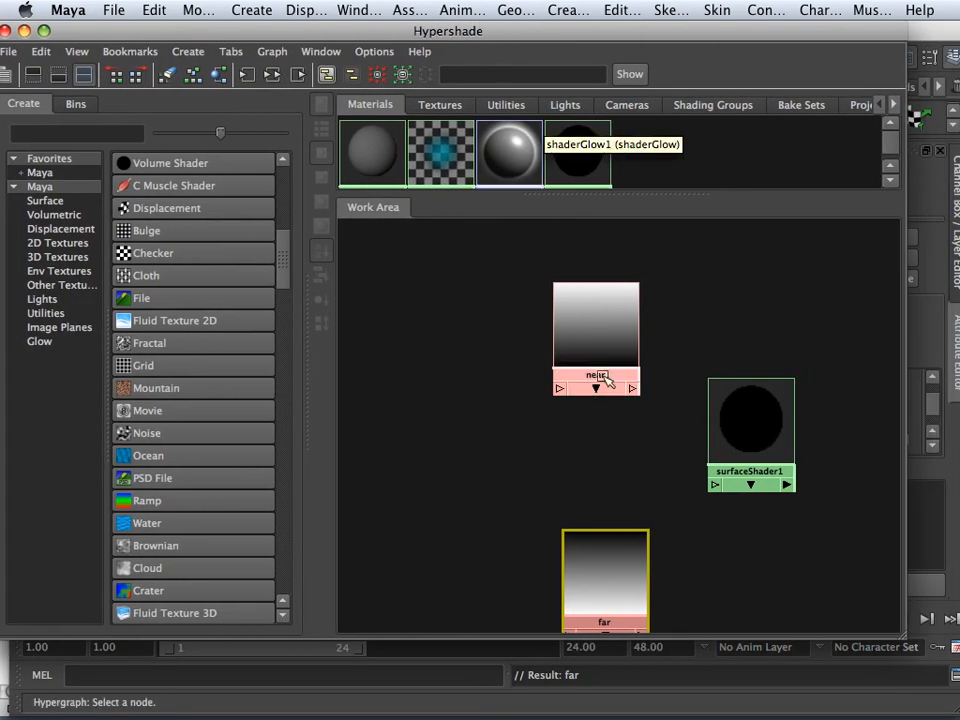
{"action": "left_click_drag", "start_coordinate": [752, 412], "coordinate": [801, 420]}
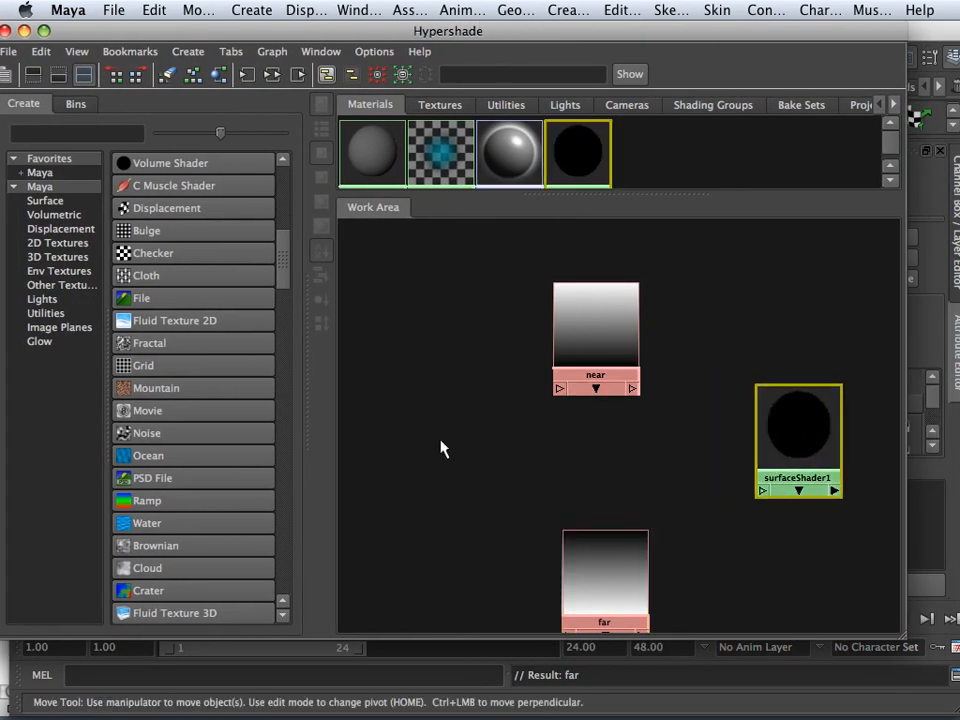
- Create a Condition node and place it between the two ramps and surfaceShader1
{"action": "scroll", "coordinate": [150, 460], "scroll_direction": "down", "scroll_amount": 5}
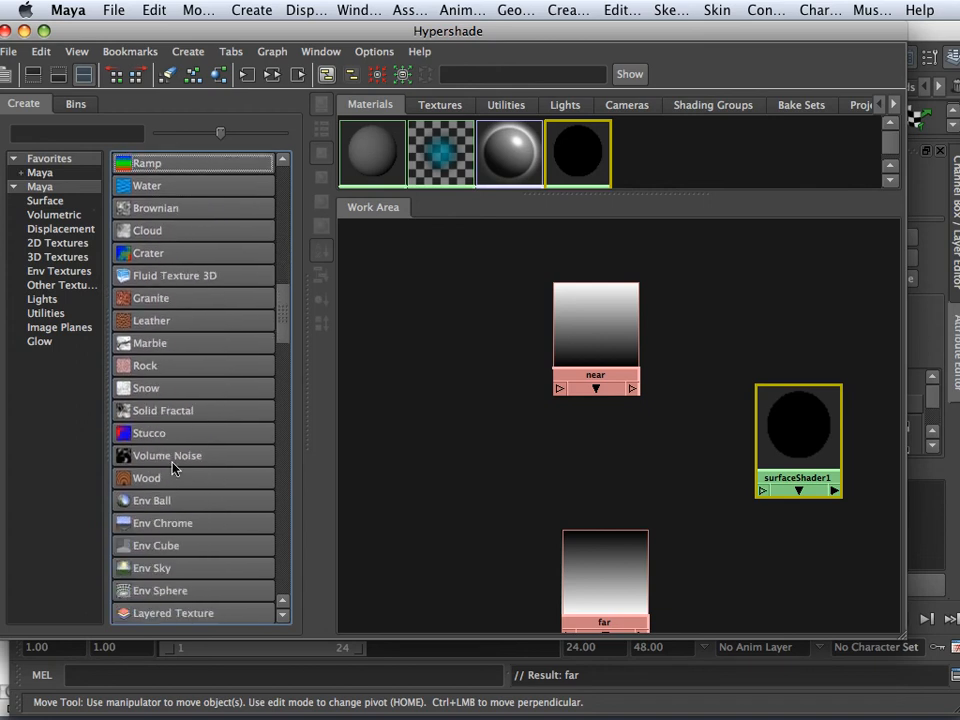
{"action": "scroll", "coordinate": [172, 467], "scroll_direction": "down", "scroll_amount": 5}
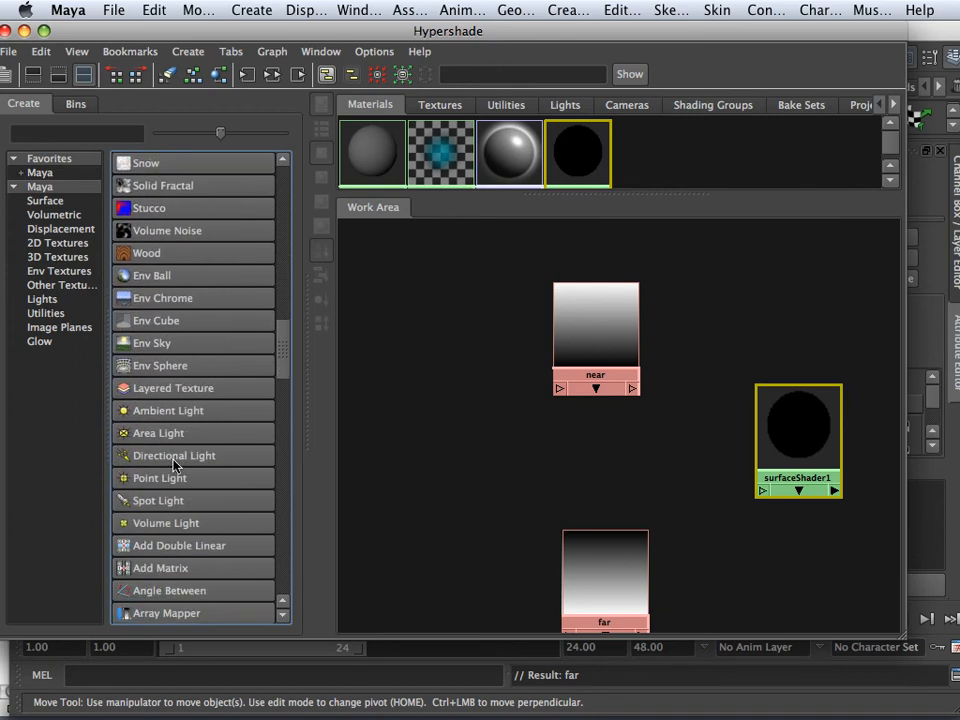
{"action": "scroll", "coordinate": [174, 463], "scroll_direction": "down", "scroll_amount": 2}
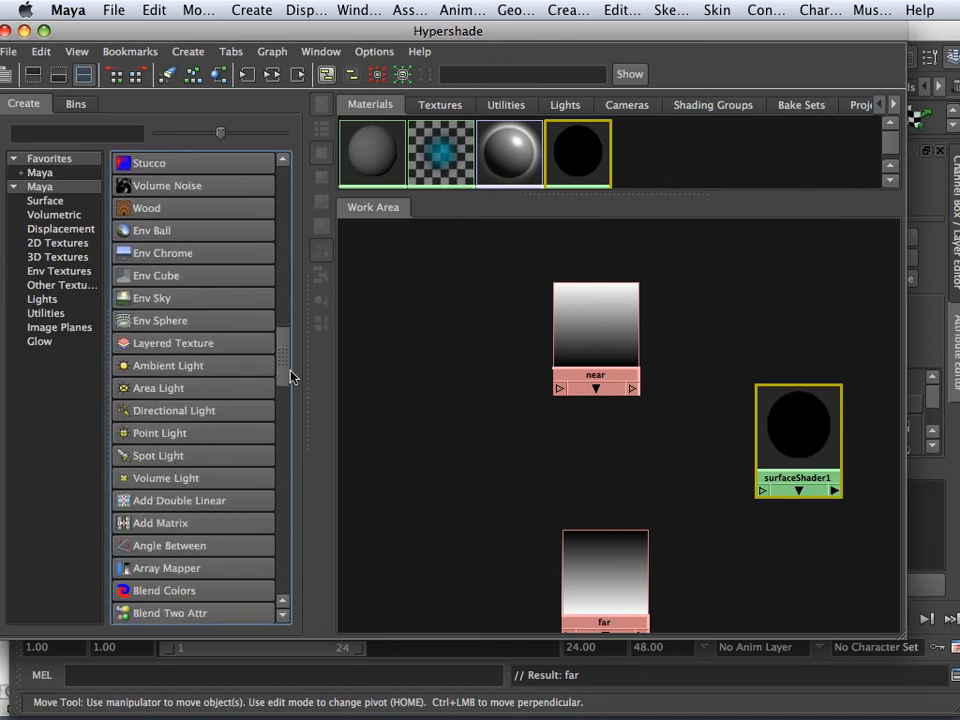
{"action": "left_click_drag", "start_coordinate": [286, 376], "coordinate": [292, 424]}
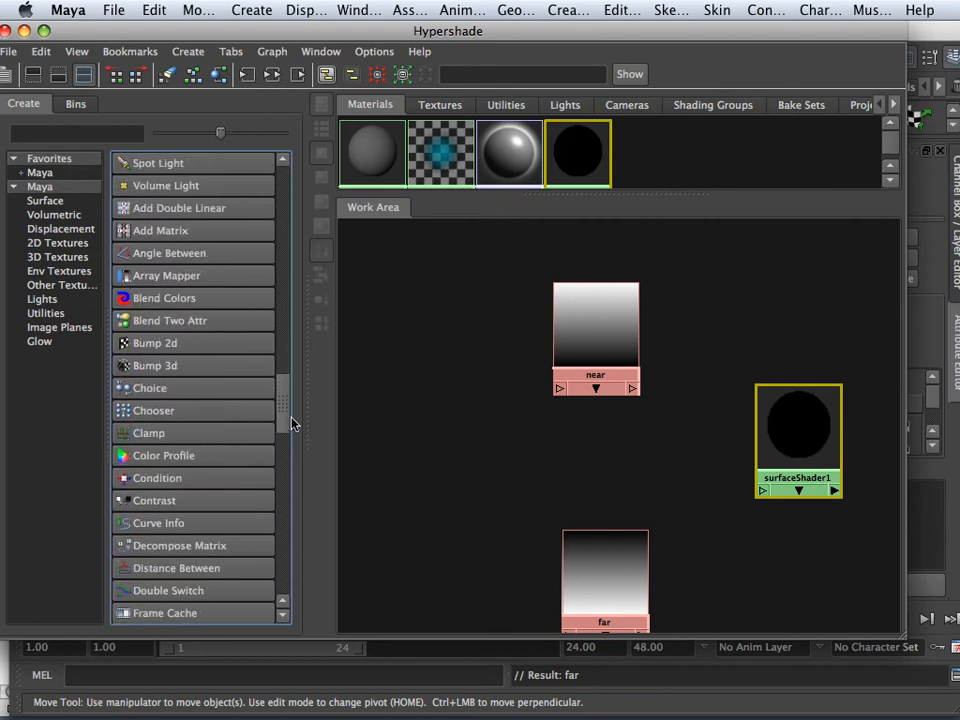
{"action": "left_click", "coordinate": [139, 485]}
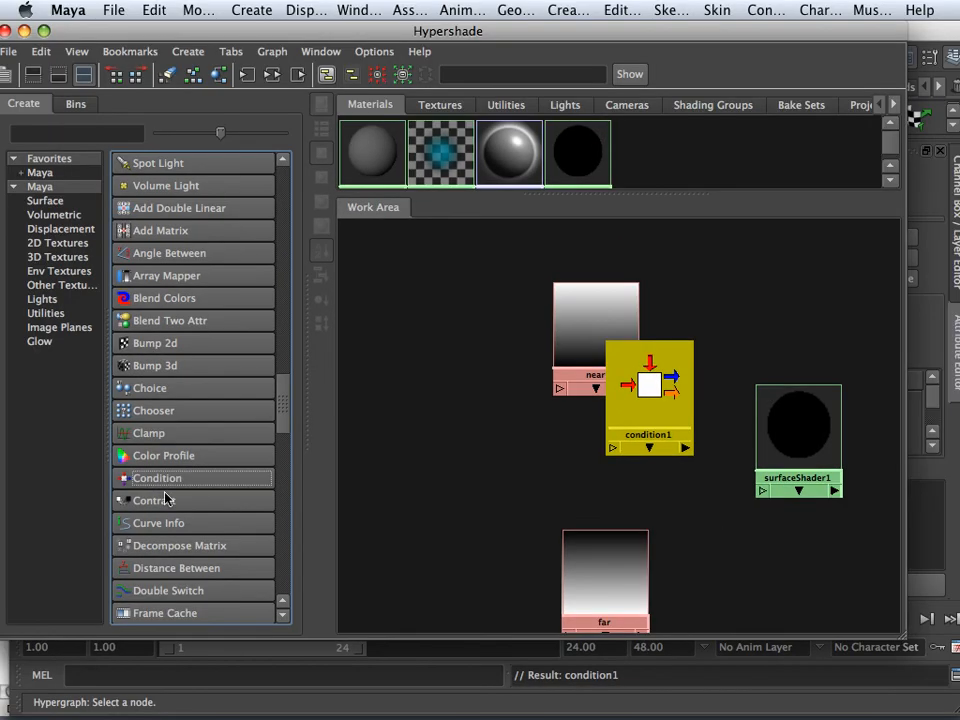
{"action": "left_click_drag", "start_coordinate": [674, 413], "coordinate": [722, 460]}
{"action": "left_click_drag", "start_coordinate": [810, 438], "coordinate": [853, 446]}
{"action": "left_click_drag", "start_coordinate": [703, 454], "coordinate": [737, 453]}
- Connect the near ramp to a color input of condition1 and the far ramp's outColor to its colorIfTrue
{"action": "left_click", "coordinate": [594, 344]}
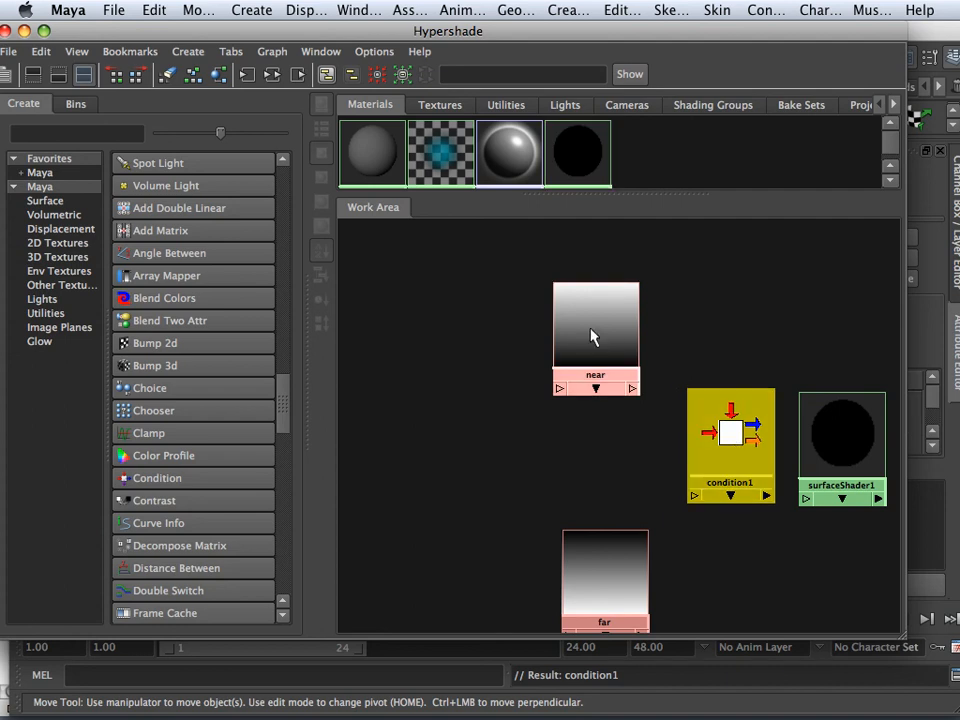
{"action": "middle_click_drag", "start_coordinate": [588, 327], "coordinate": [763, 494]}
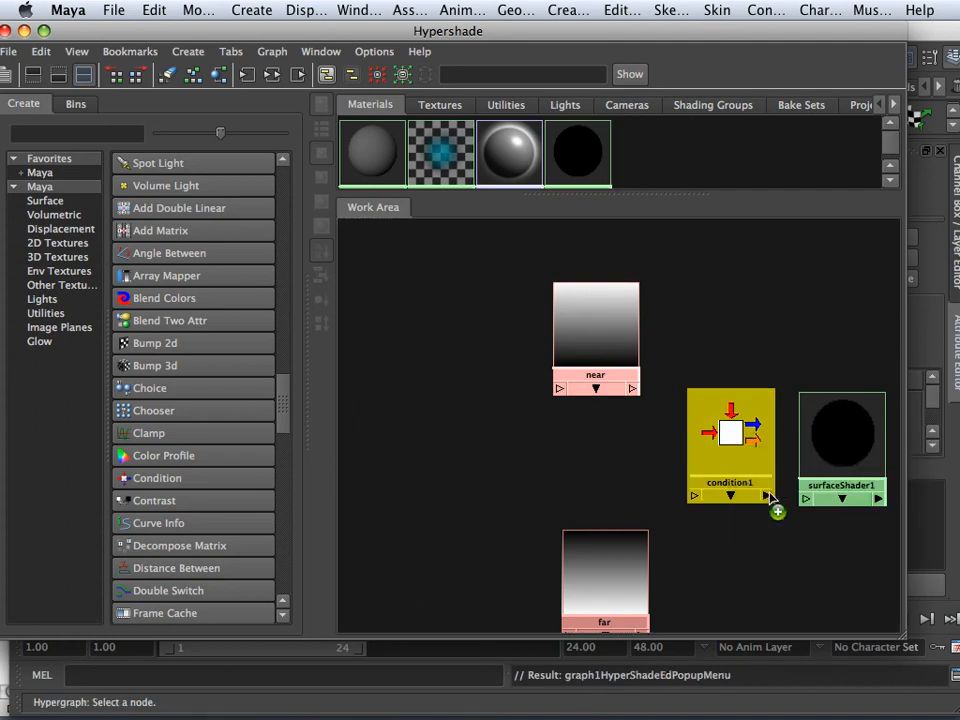
{"action": "middle_click_drag", "start_coordinate": [600, 563], "coordinate": [758, 523]}
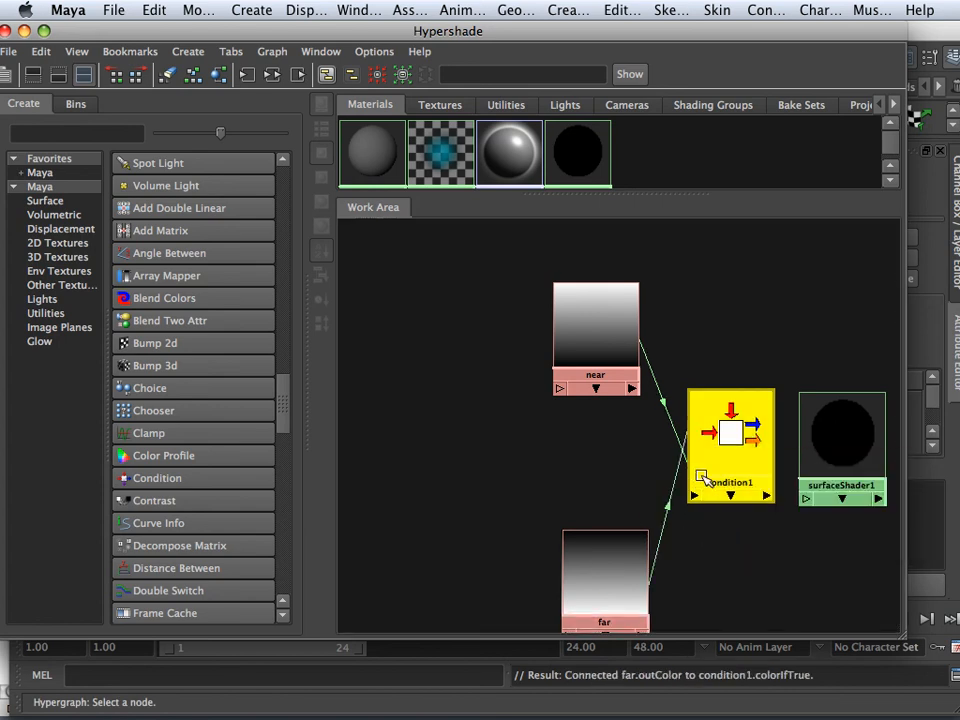
- Connect condition1's outColor to surfaceShader1's outColor through the Connection Editor
{"action": "middle_click_drag", "start_coordinate": [719, 452], "coordinate": [829, 521]}
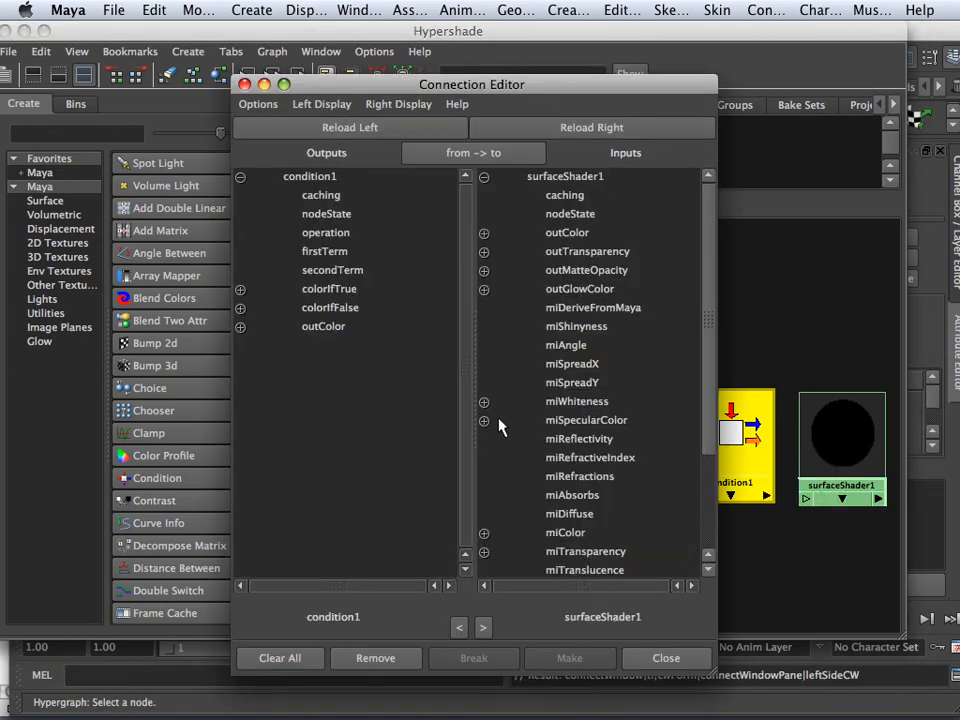
{"action": "left_click", "coordinate": [312, 334]}
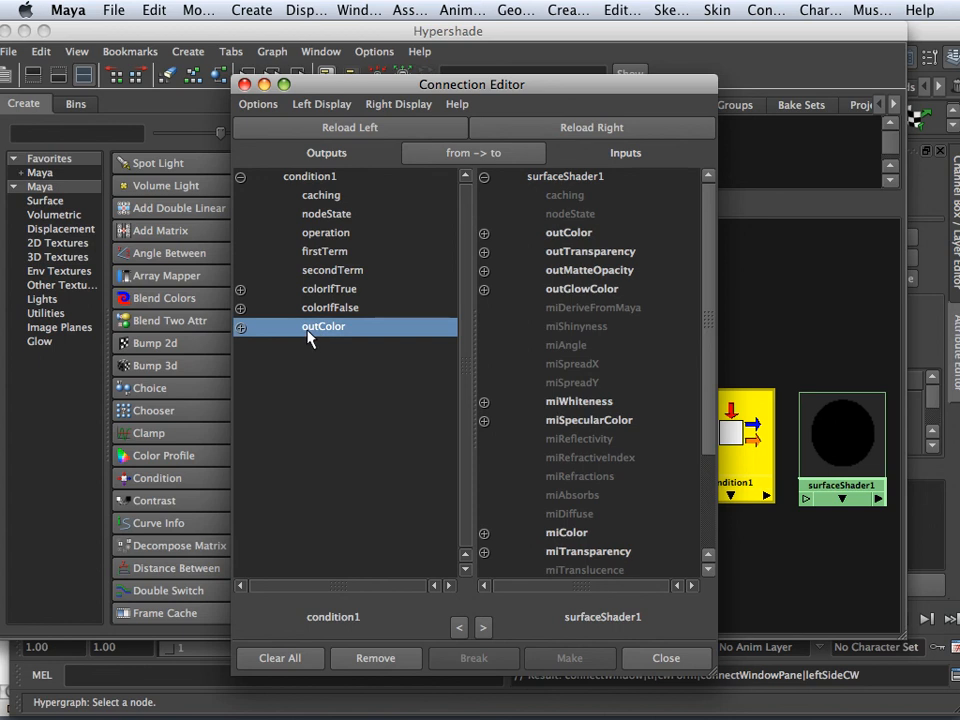
{"action": "left_click", "coordinate": [569, 234]}
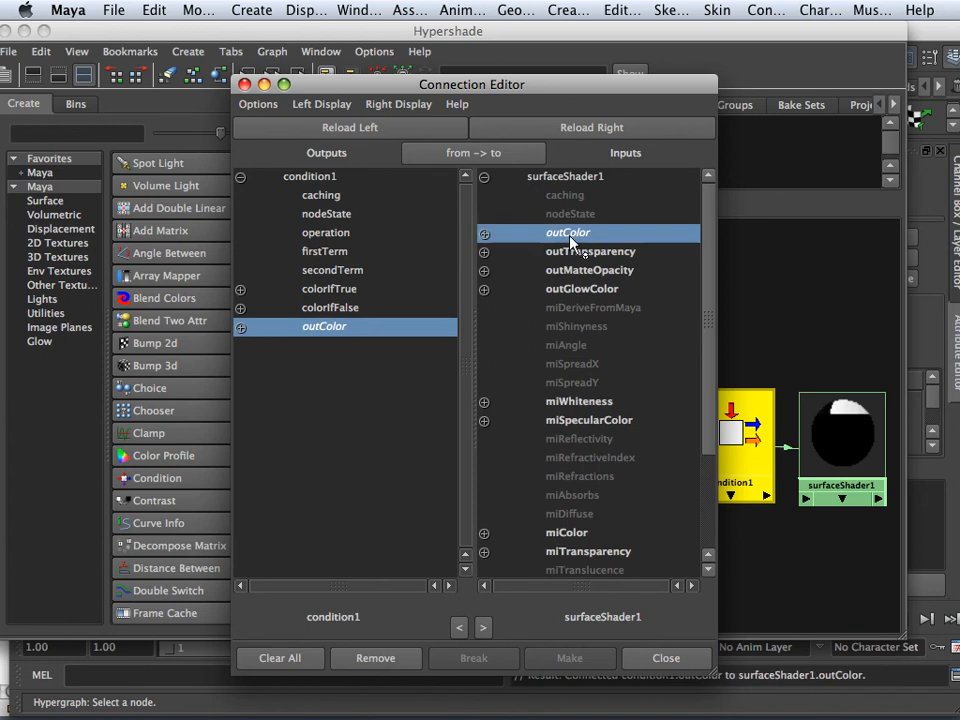
{"action": "left_click", "coordinate": [666, 658]}
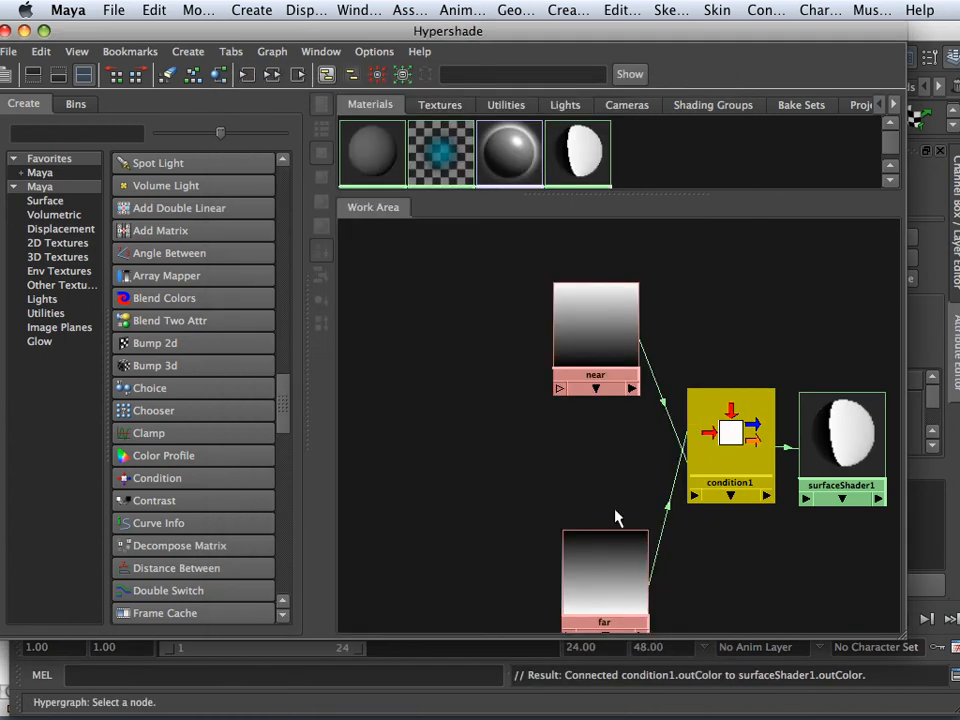
- Move surfaceShader1 slightly farther from condition1 in the work area
{"action": "left_click", "coordinate": [838, 443]}
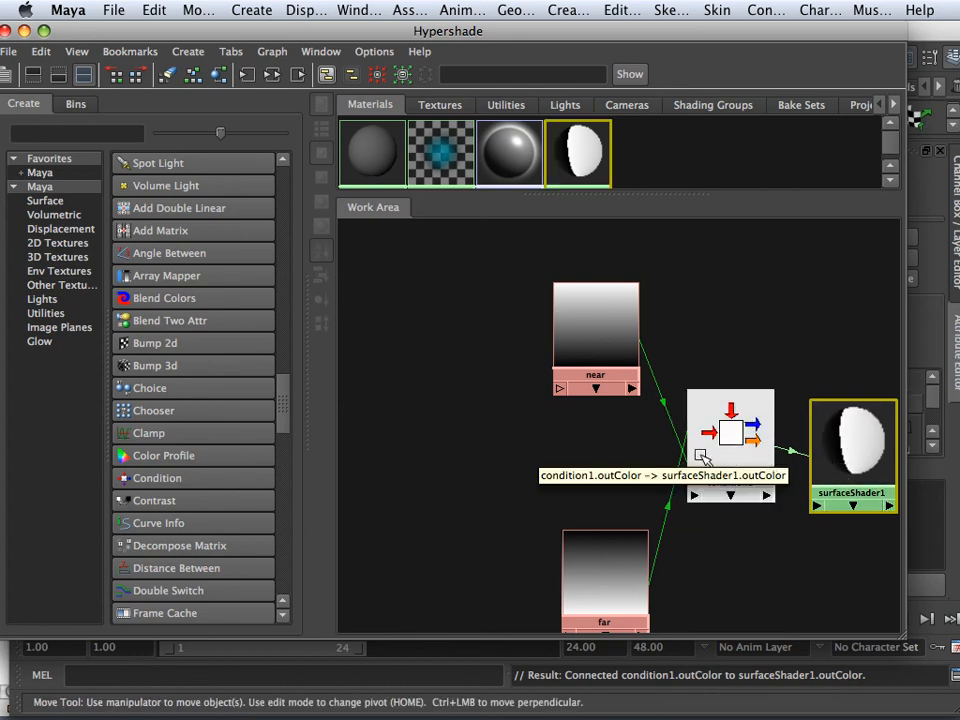
{"action": "scroll", "coordinate": [577, 433], "scroll_direction": "down", "scroll_amount": 1}
{"action": "scroll", "coordinate": [577, 433], "scroll_direction": "down", "scroll_amount": 2}
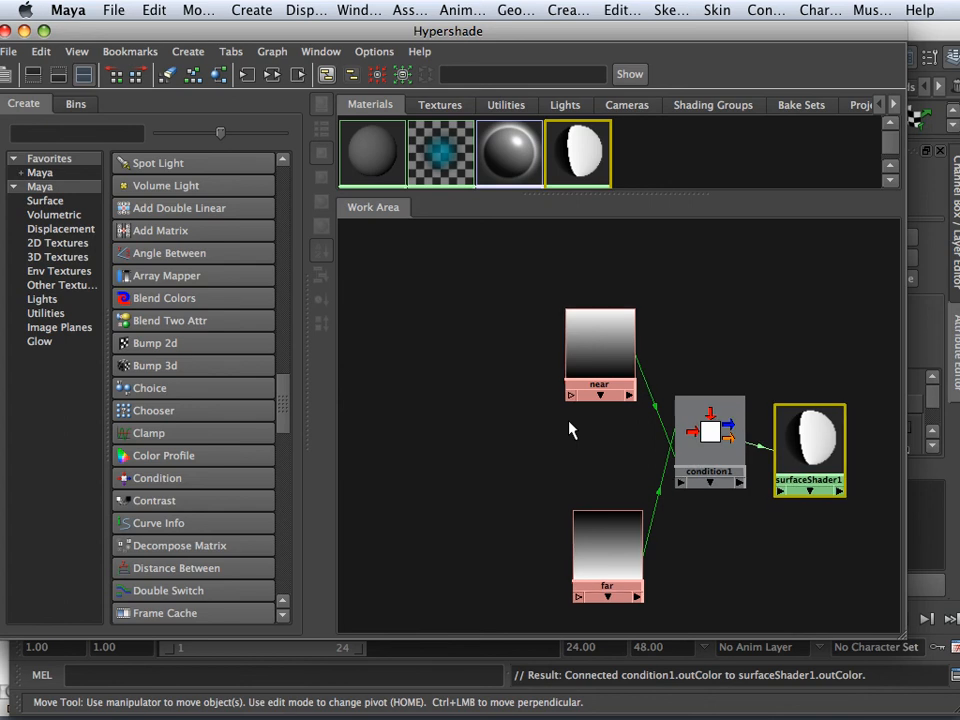
{"action": "middle_click_drag", "start_coordinate": [579, 433], "coordinate": [604, 430], "text": "alt"}
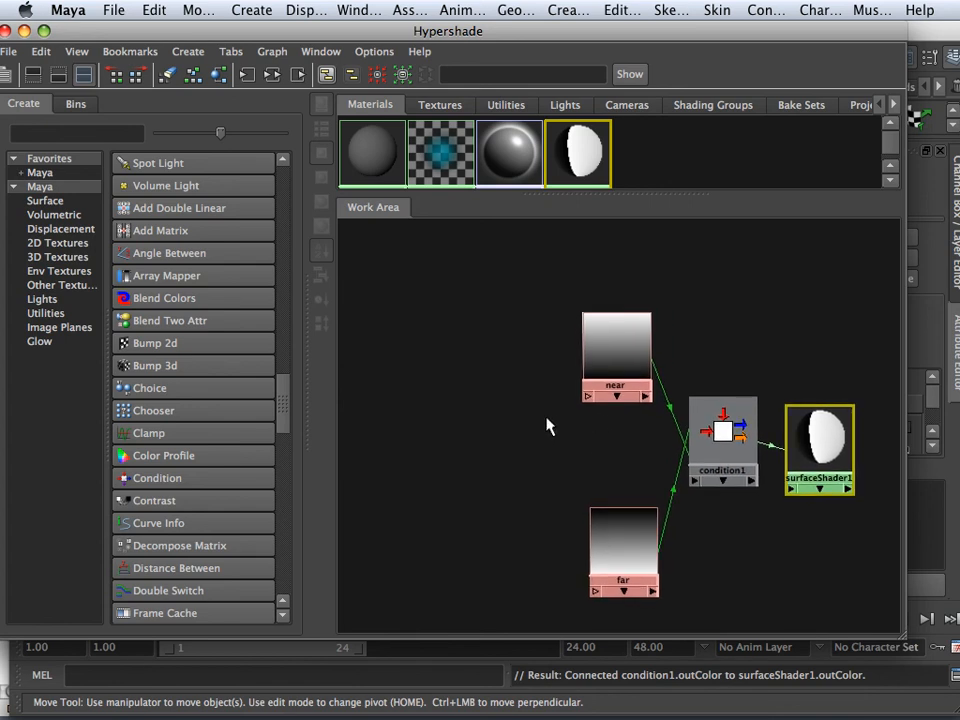